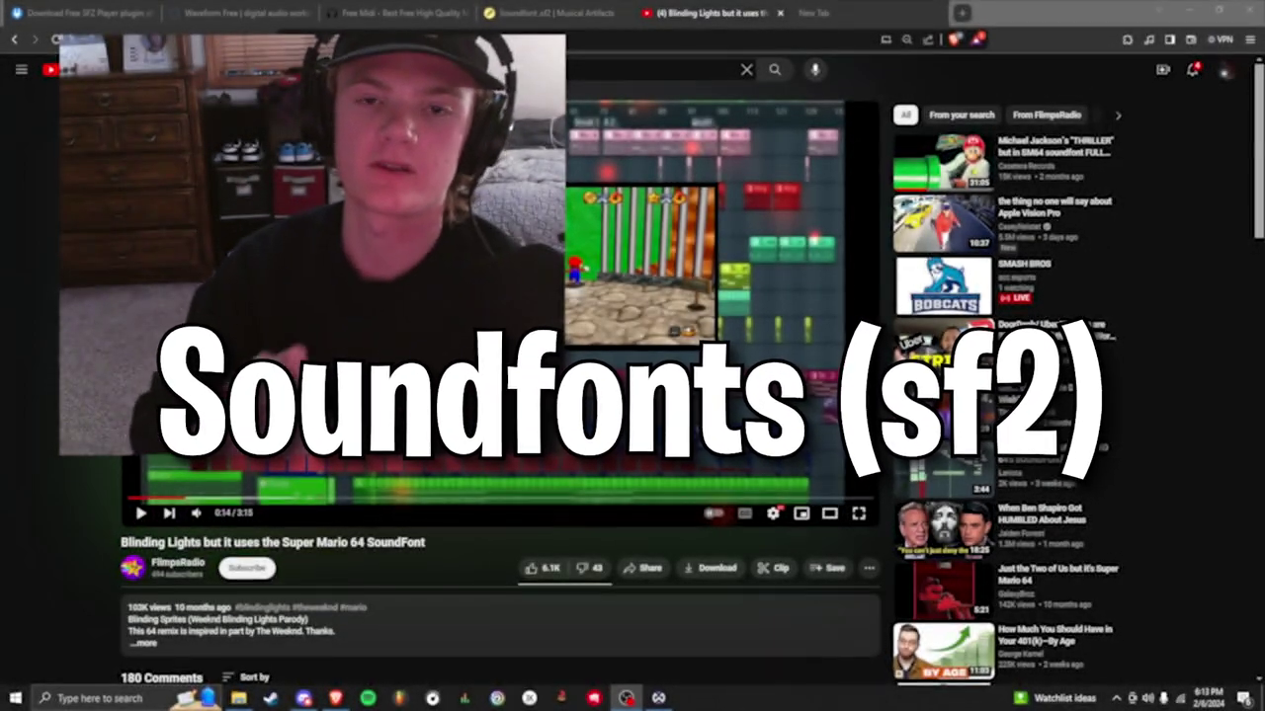
Play and pause the Mario soundfont video, then close its YouTube tab
key(space)
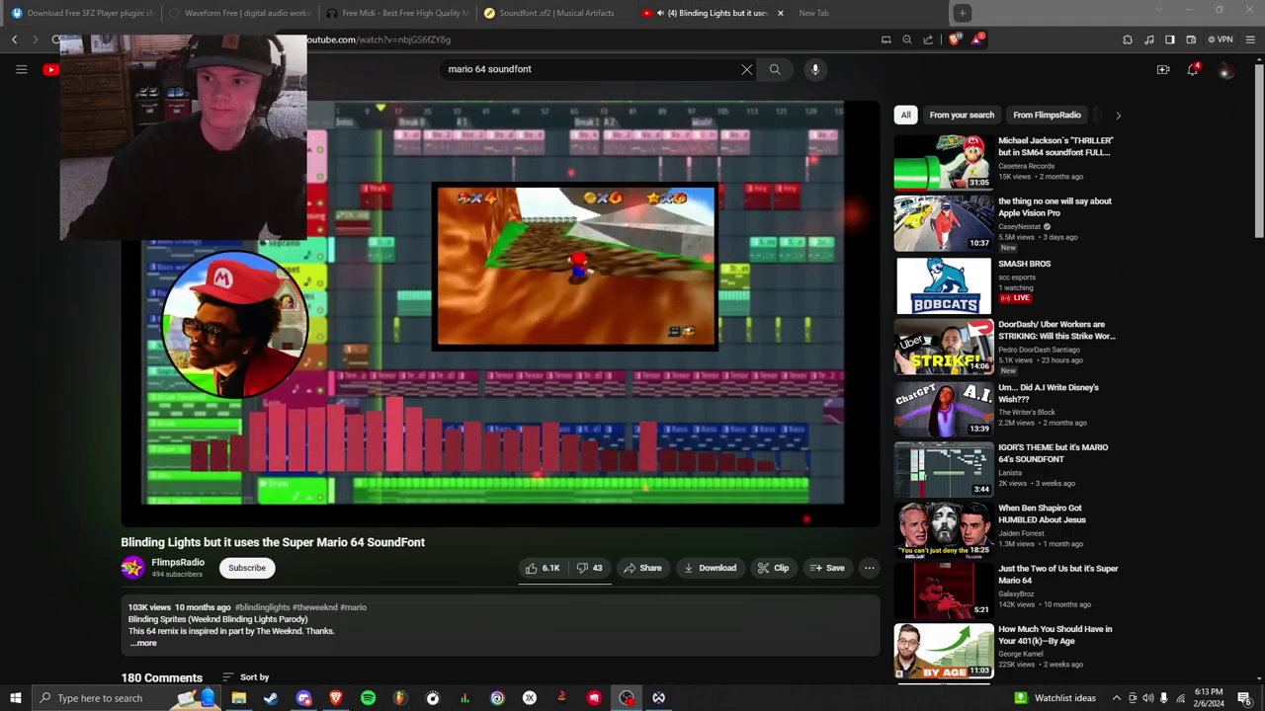
click(484, 365)
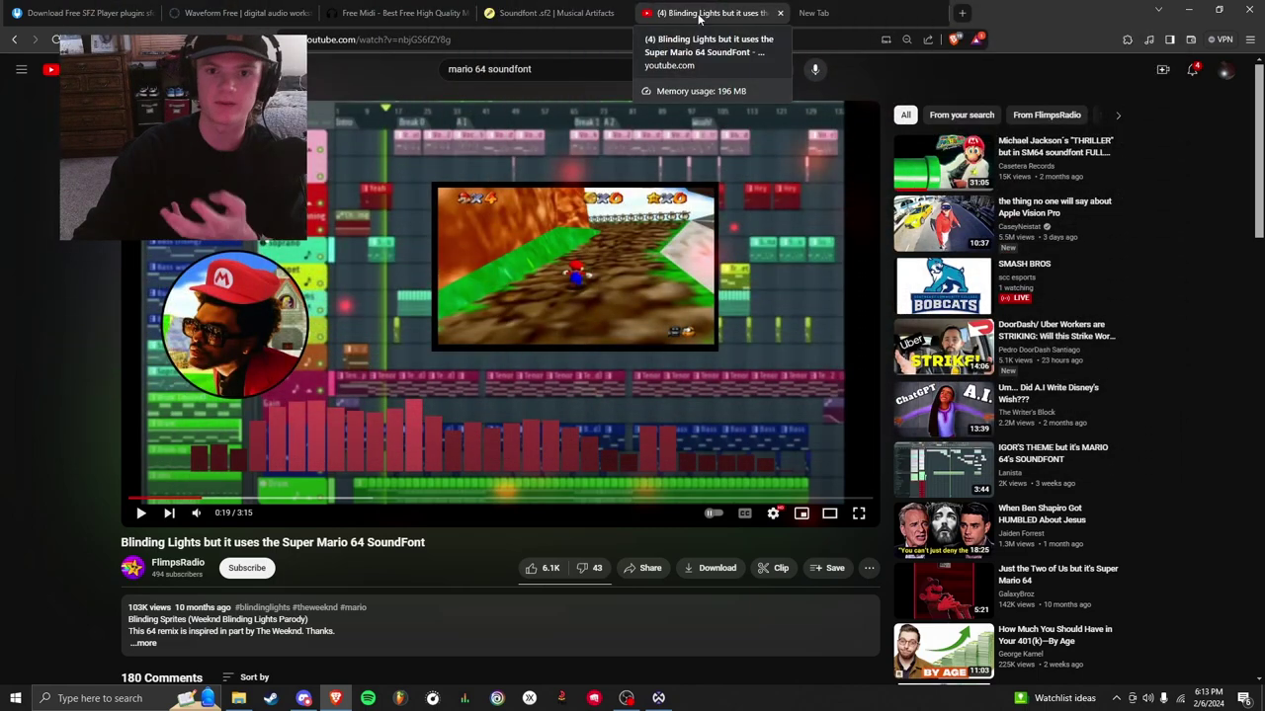
middle_click(698, 13)
middle_click(699, 13)
Check the sforzando and Waveform download tabs, then search FreeMidi.org for 'blinding lights'
click(67, 12)
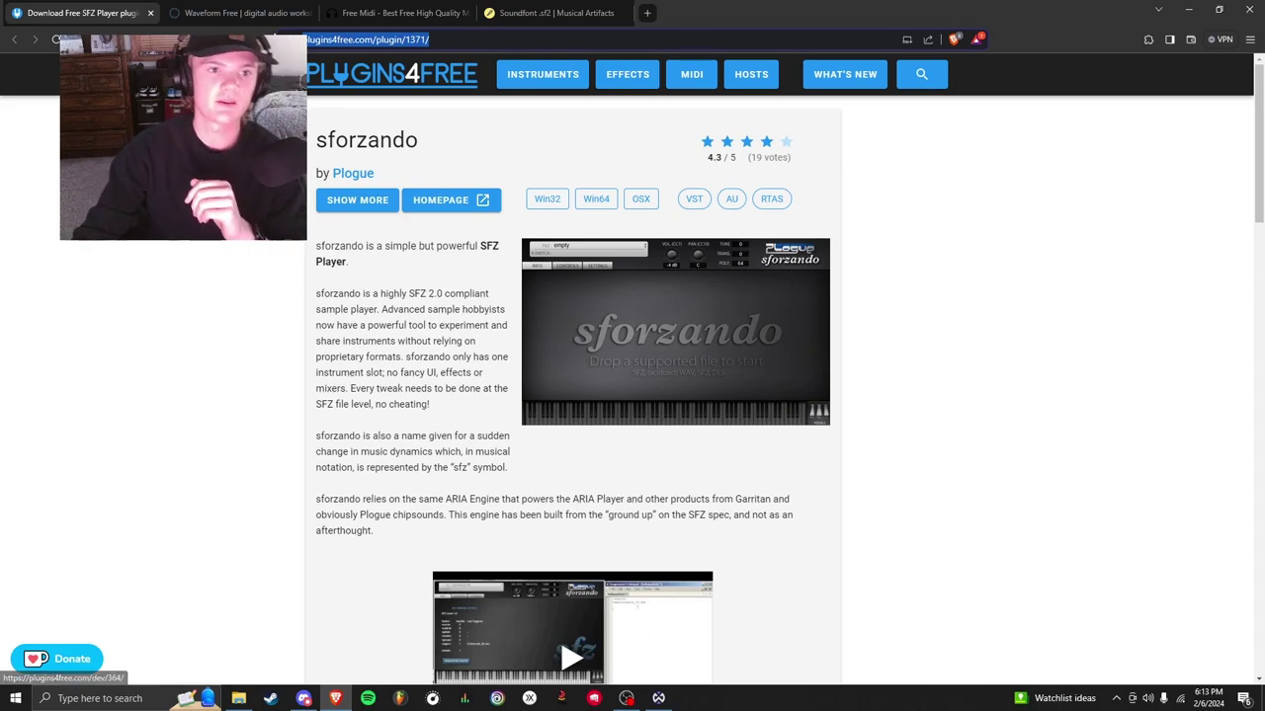
click(232, 13)
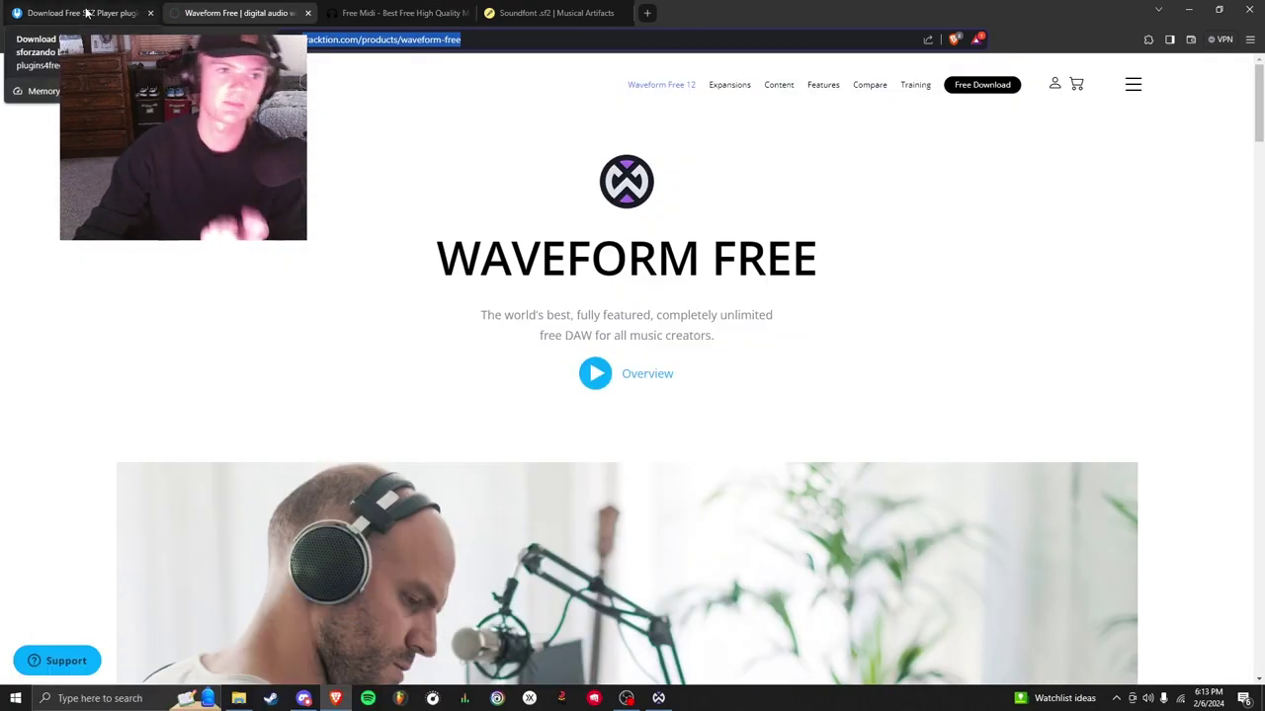
click(84, 12)
click(395, 13)
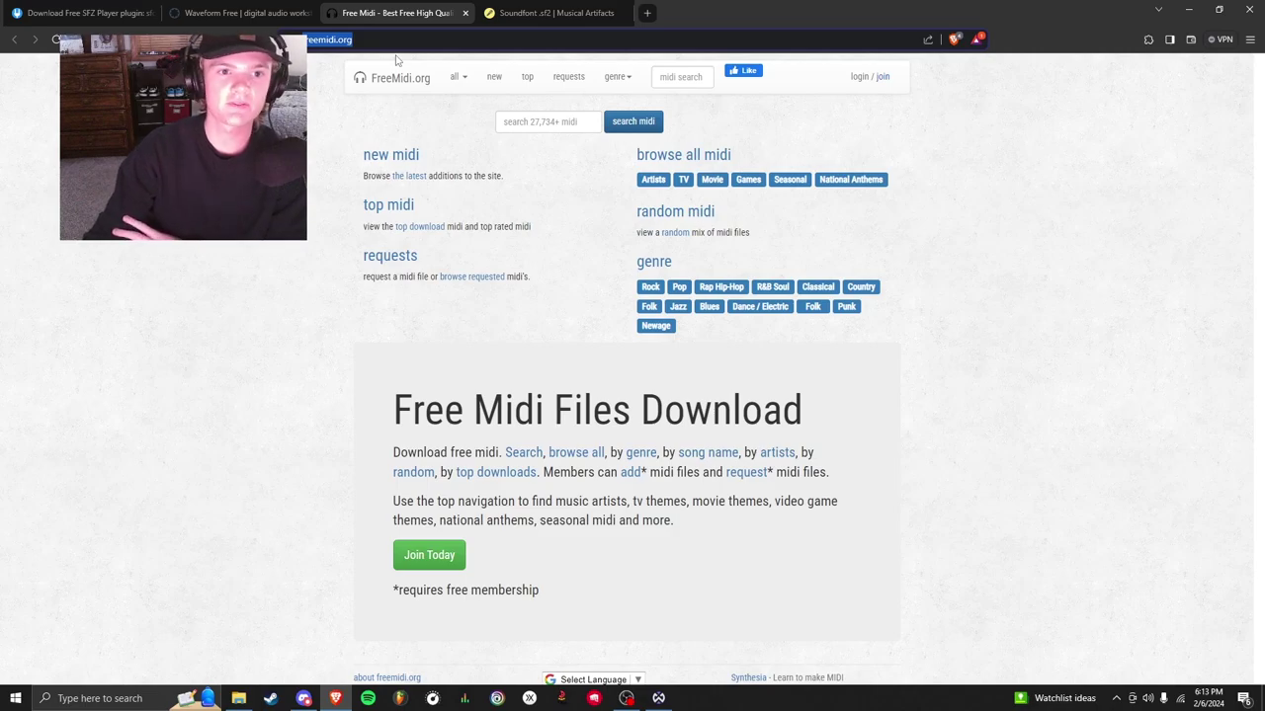
click(526, 120)
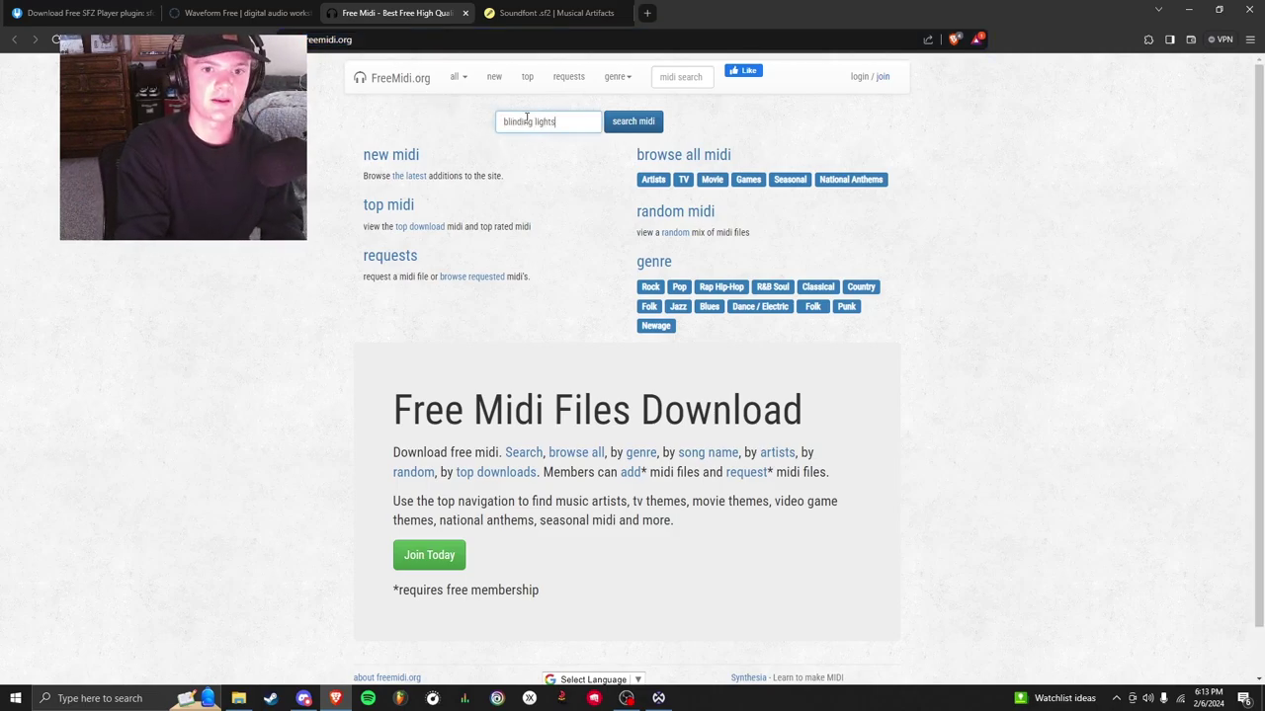
key(Return)
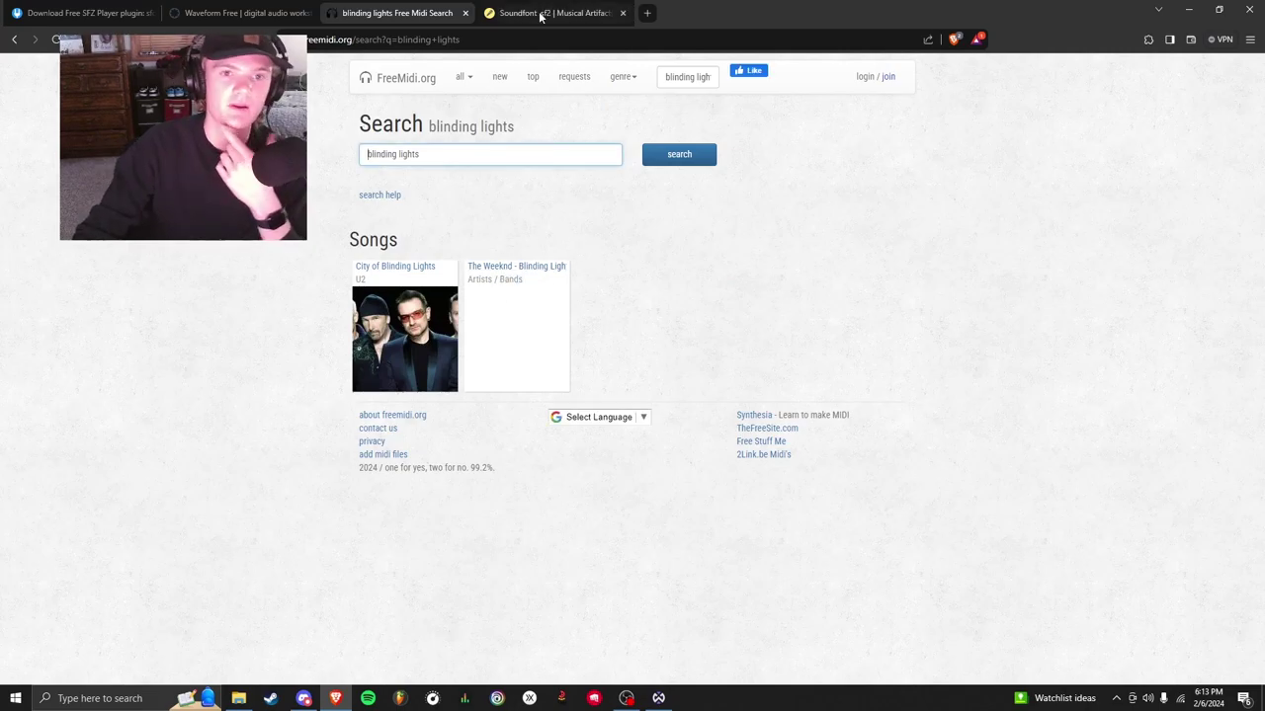
Browse the Musical Artifacts sf2 soundfont listings, then bring up Waveform Free's Projects page
click(542, 12)
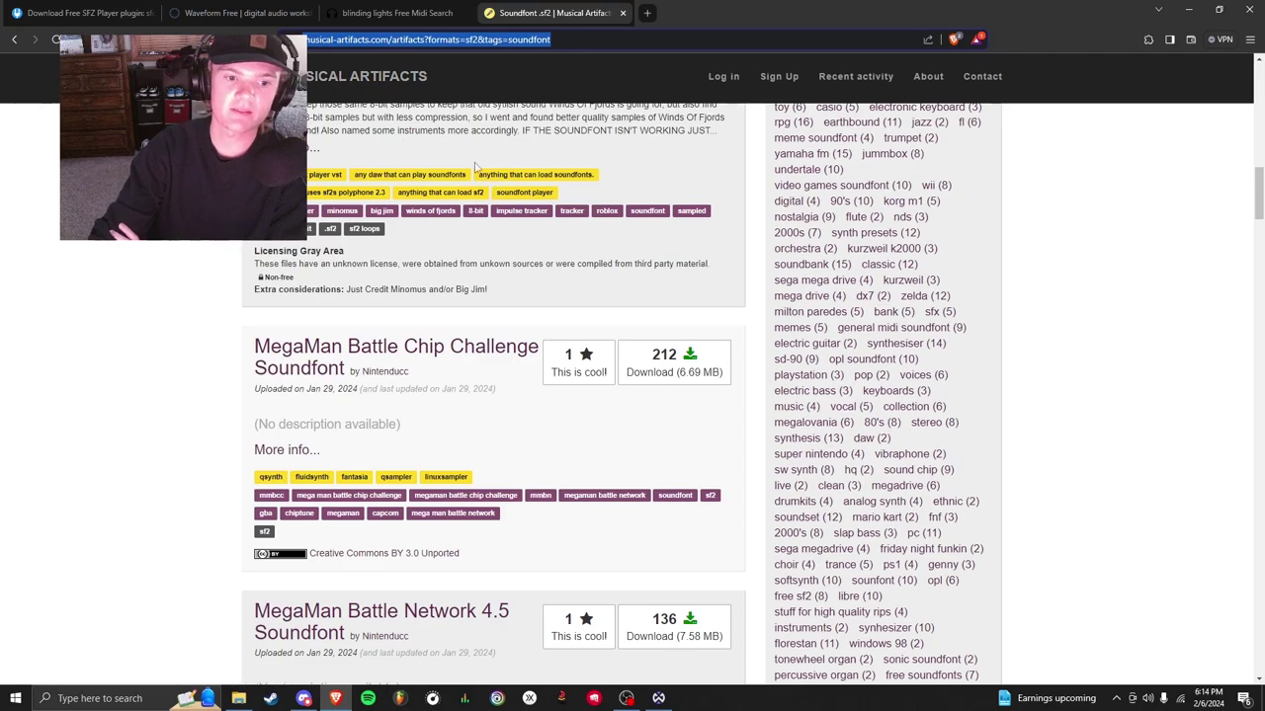
scroll(190, 471, down, 5)
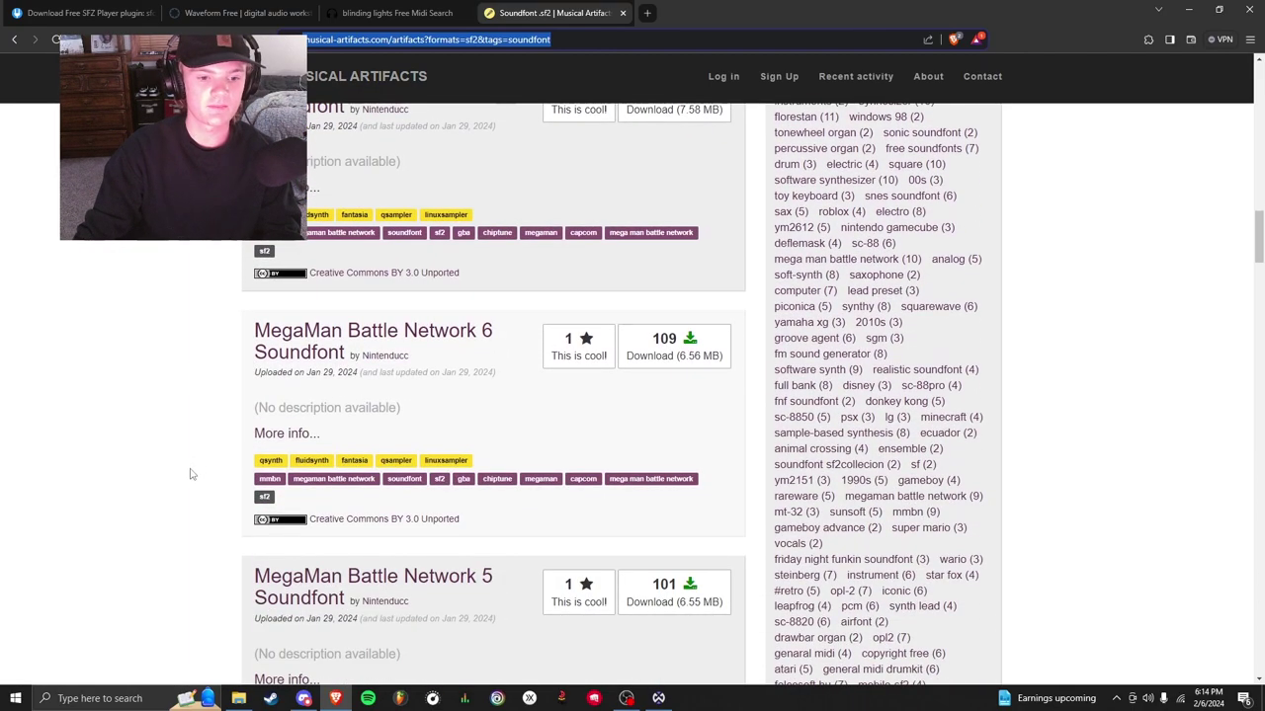
middle_click(189, 472)
scroll(339, 245, up, 10)
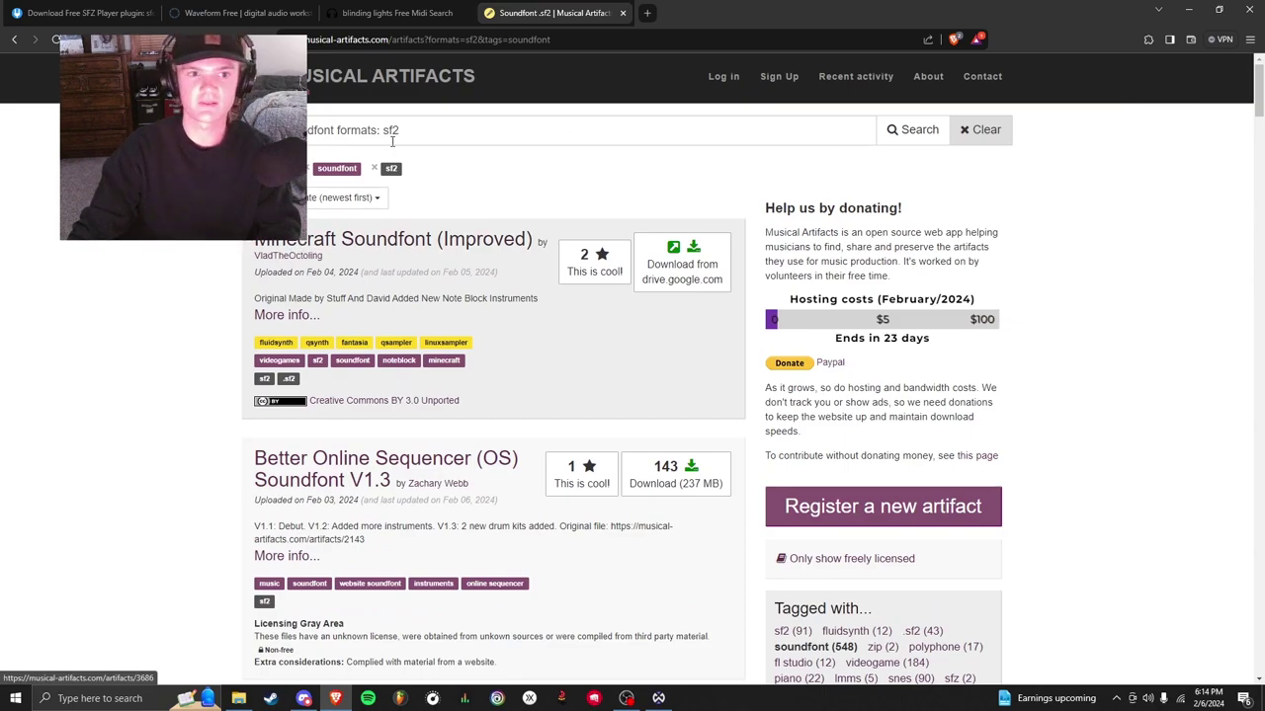
click(397, 136)
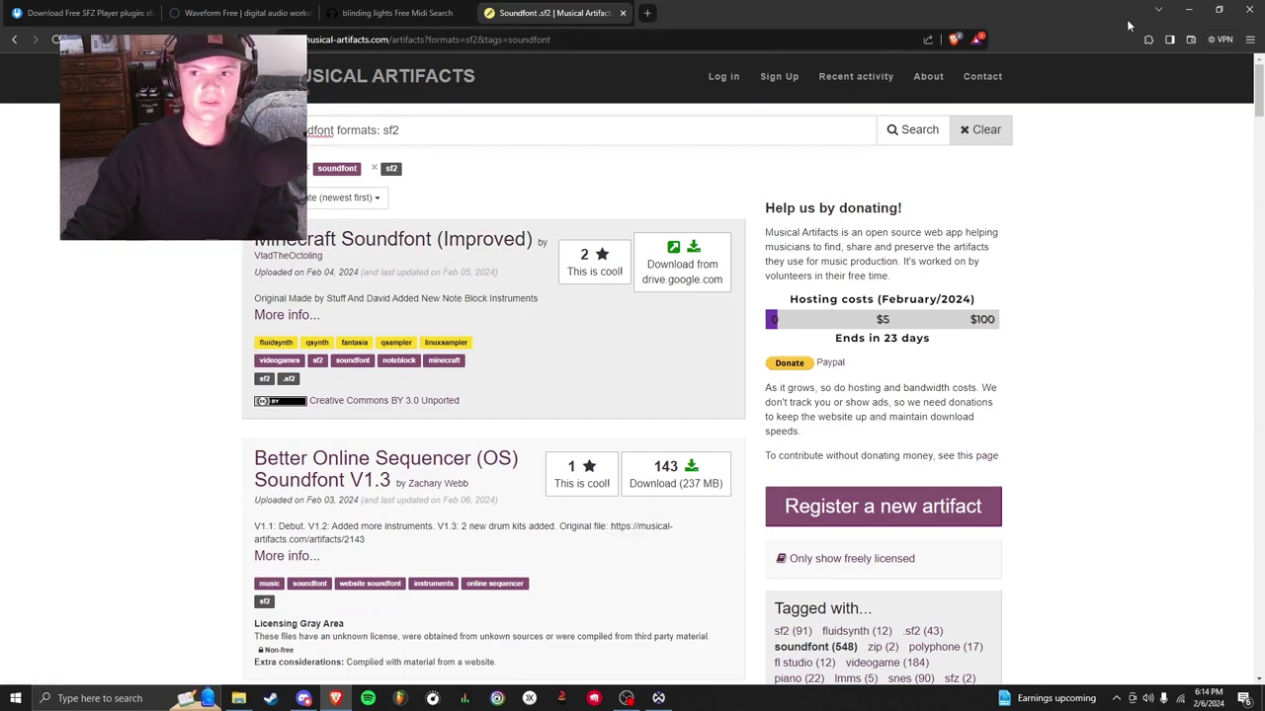
click(1191, 12)
click(658, 697)
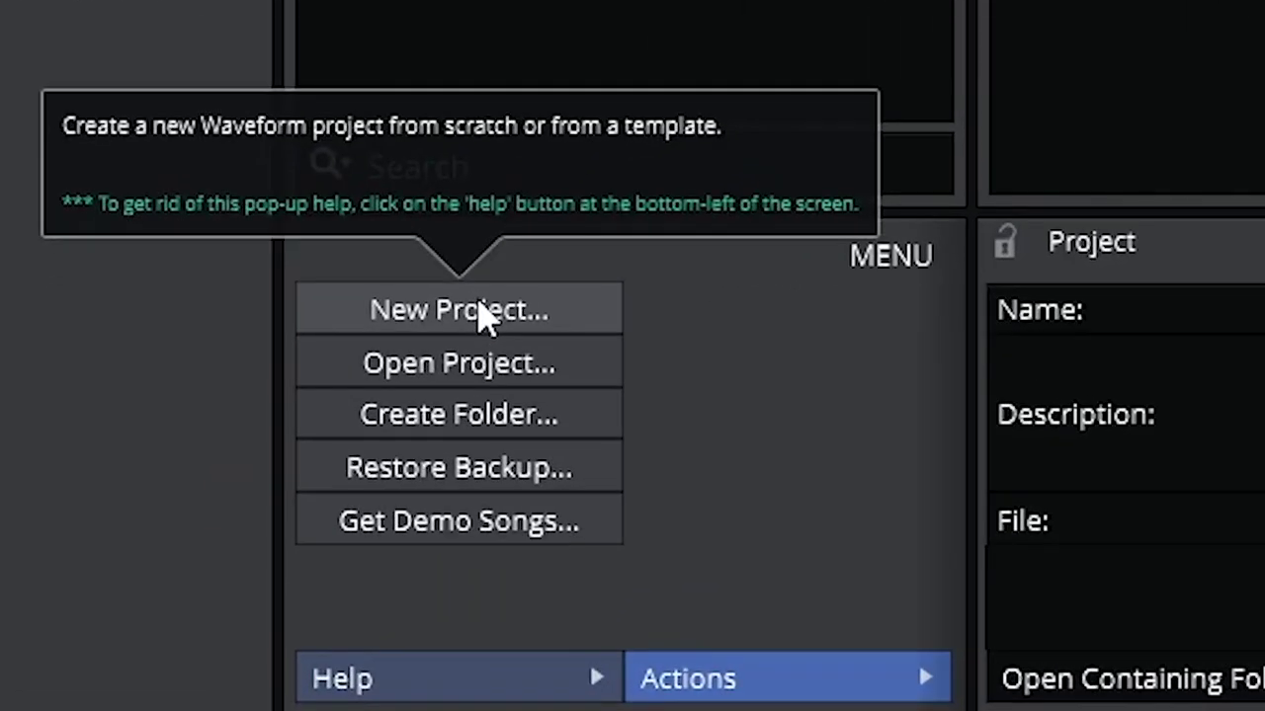
Create a Waveform Free project named 'meh carti' with its default eight-track edit
click(484, 314)
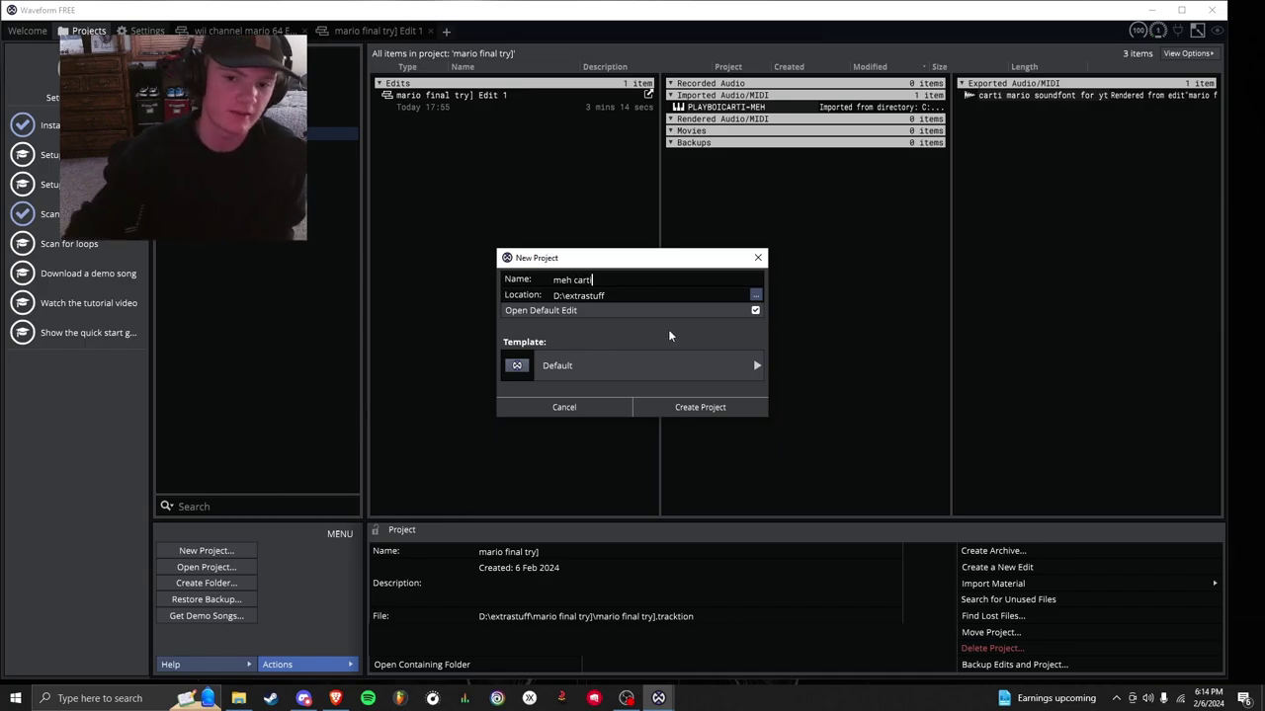
click(700, 409)
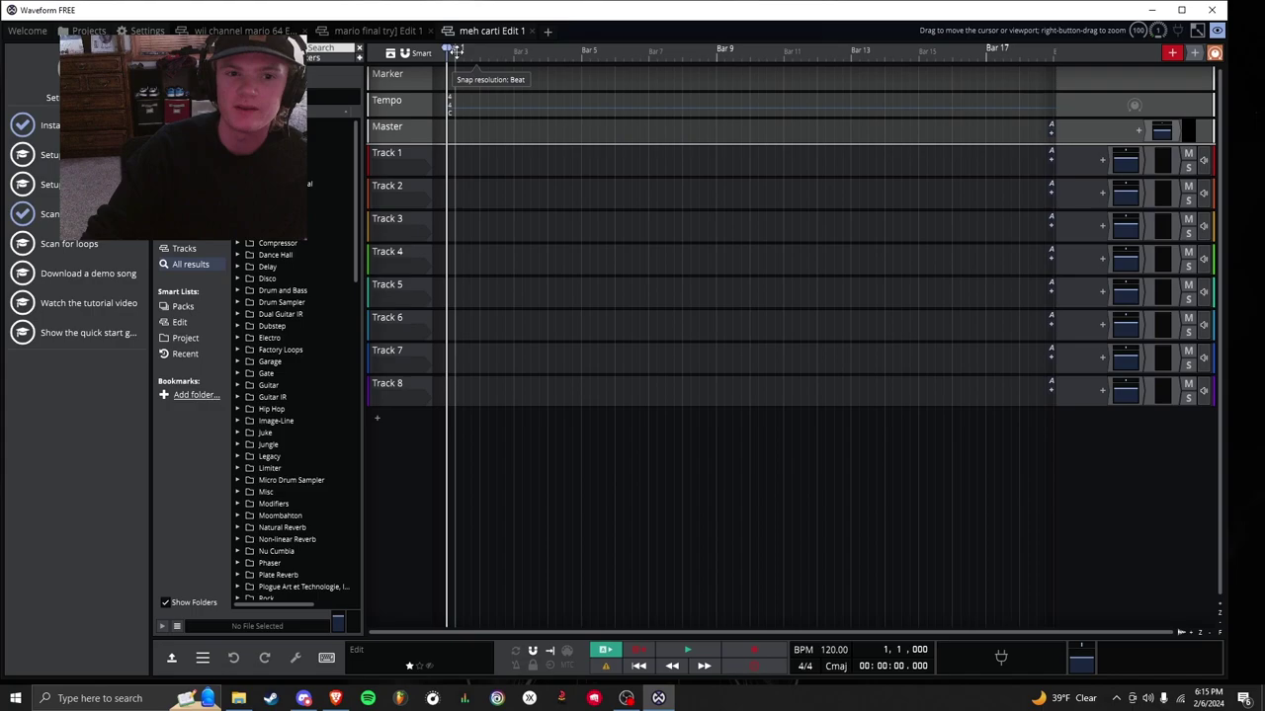
Drag PLAYBOICARTI-MEH.mid from Downloads onto Track 1, importing its 170 BPM tempo
click(238, 697)
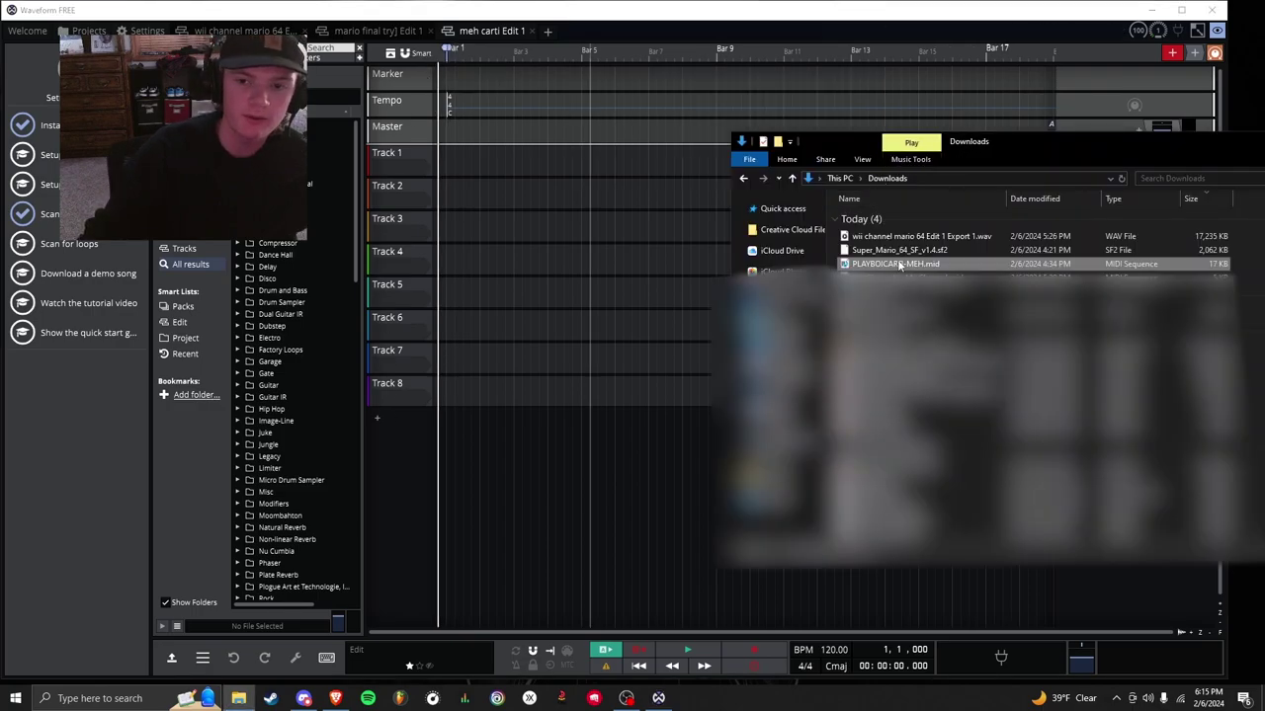
mouse_move(902, 267)
mouse_down()
mouse_move(877, 242)
mouse_move(448, 162)
mouse_move(602, 220)
mouse_move(451, 163)
mouse_up()
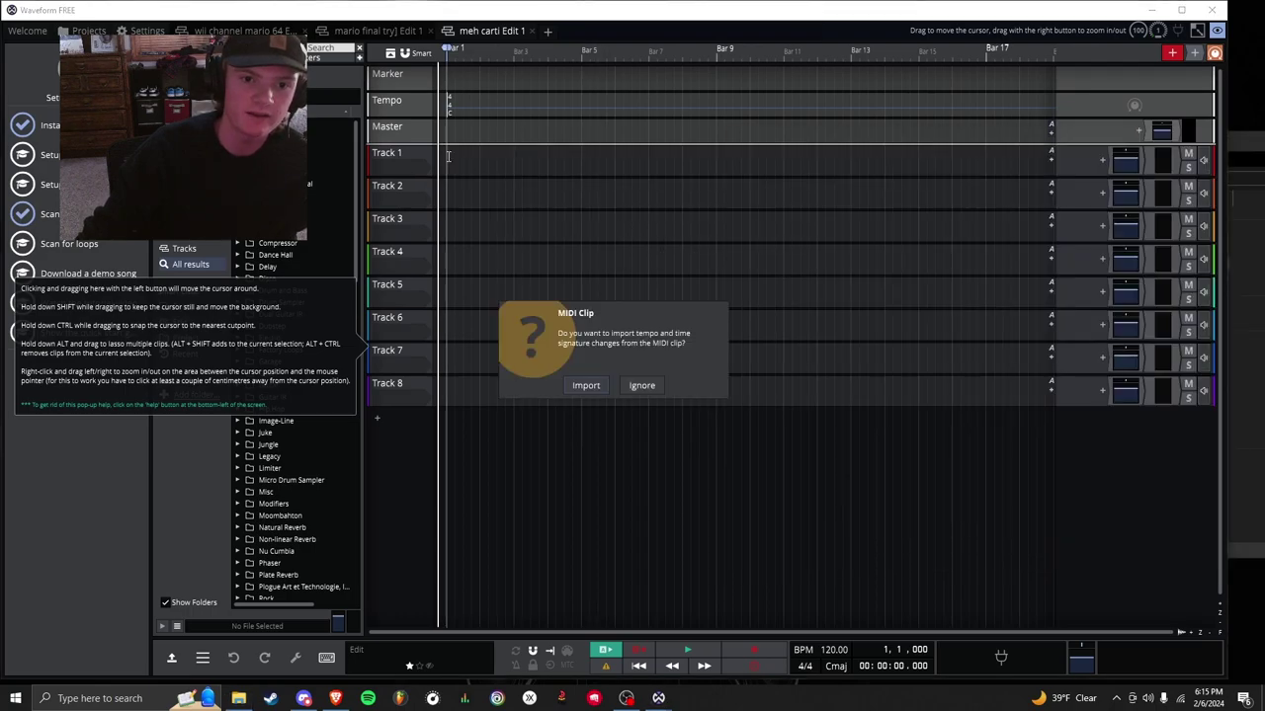
click(586, 385)
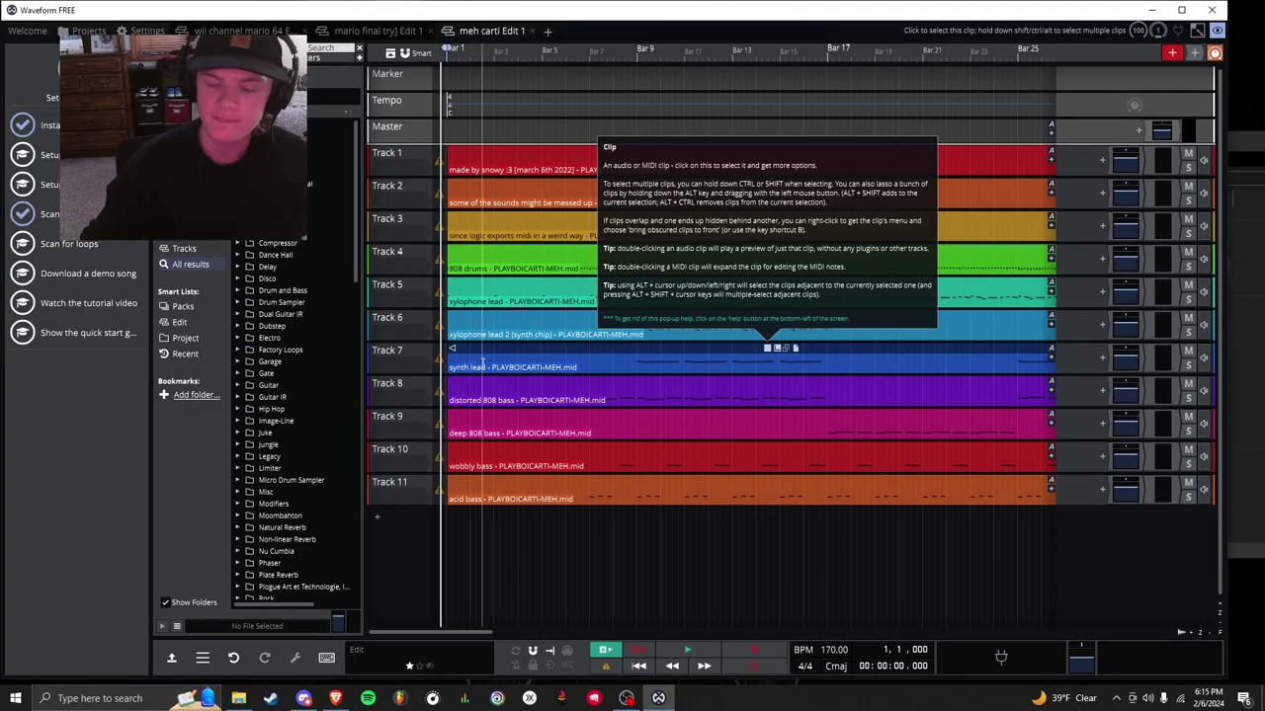
Delete the comment-only clips on Tracks 1, 2 and 3 and return the playhead near bar 1
click(551, 166)
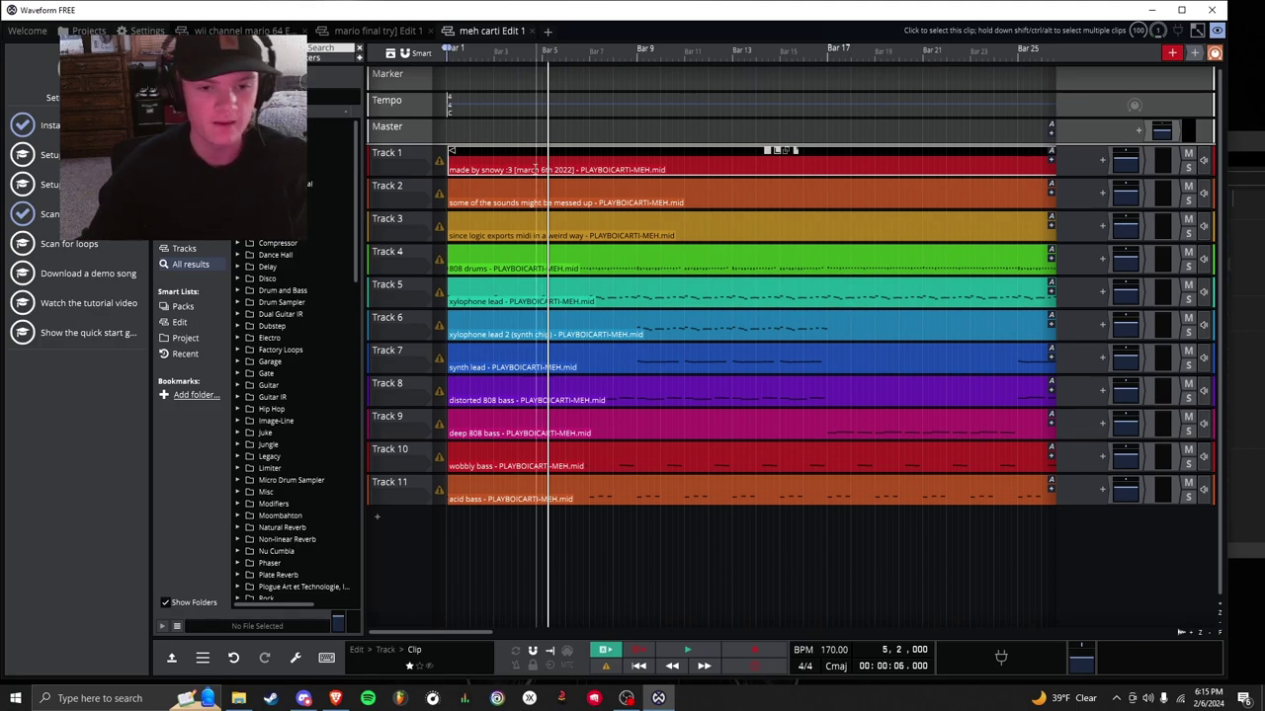
click(578, 158)
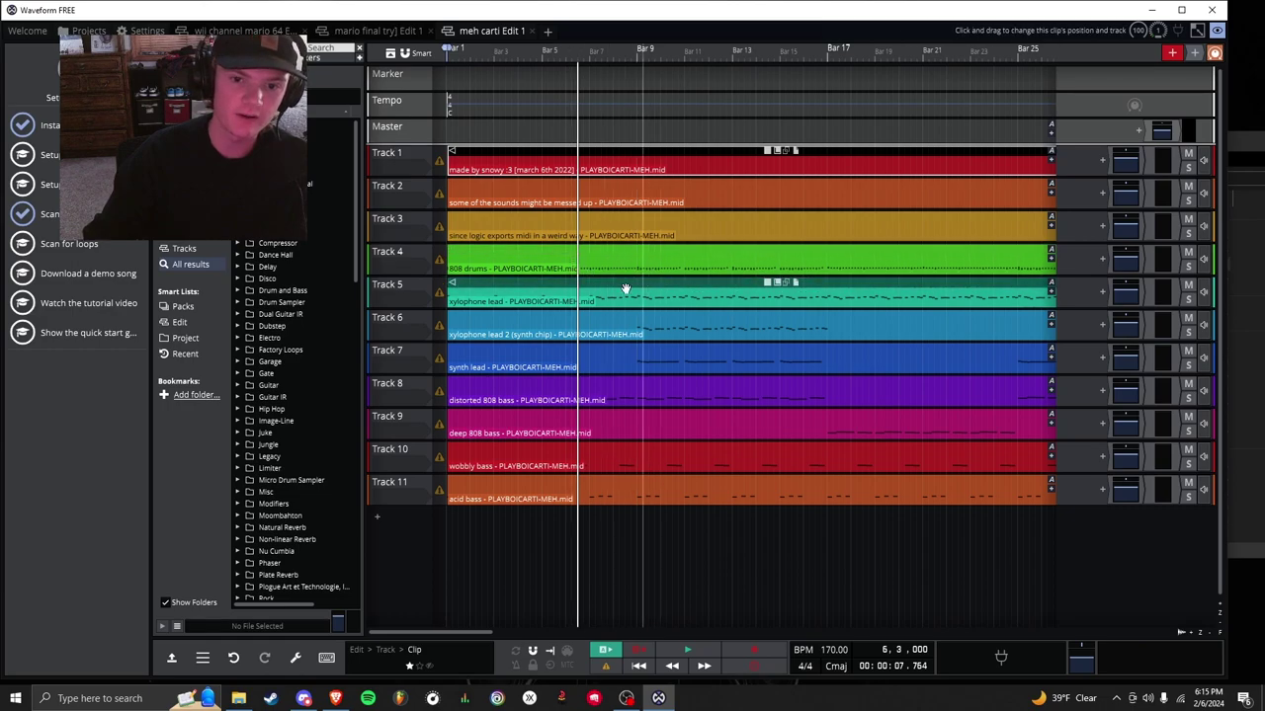
click(674, 163)
key(Delete)
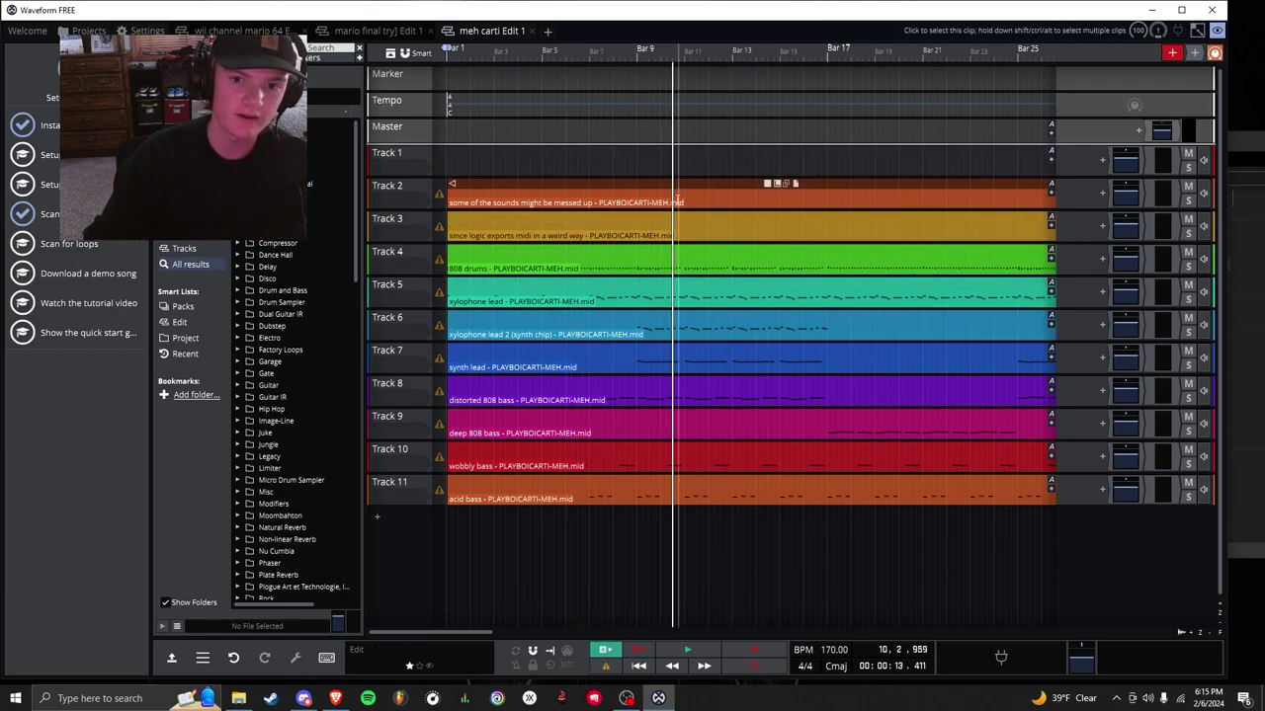
click(678, 197)
key(Delete)
click(683, 231)
key(Delete)
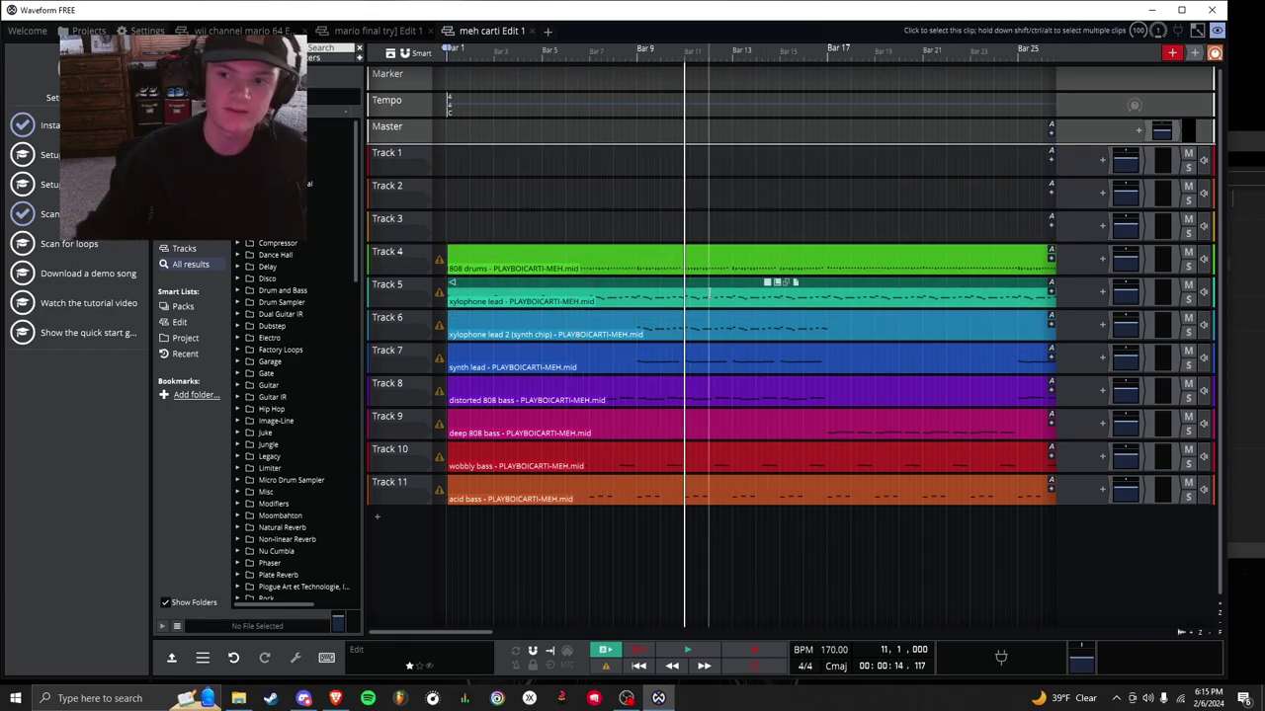
click(456, 51)
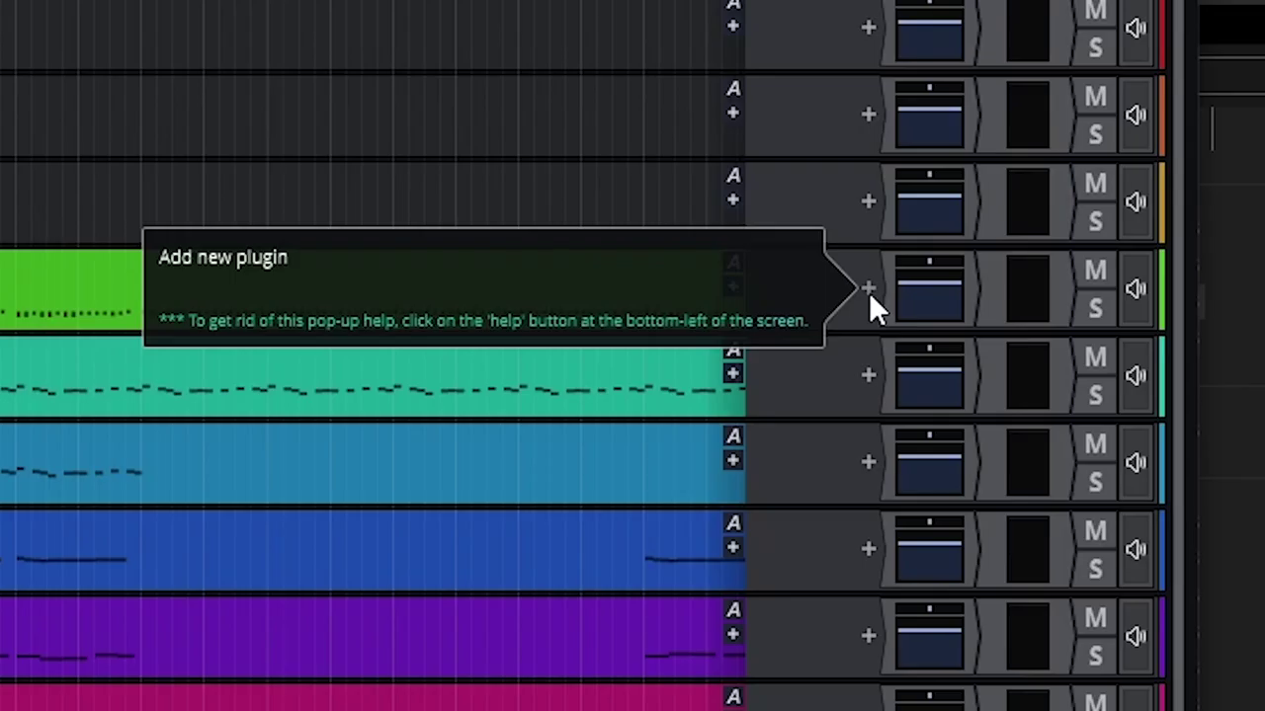
Filter Track 4's plugin picker by 'sforz' to list the sforzando instruments
click(869, 288)
text(sforzando)
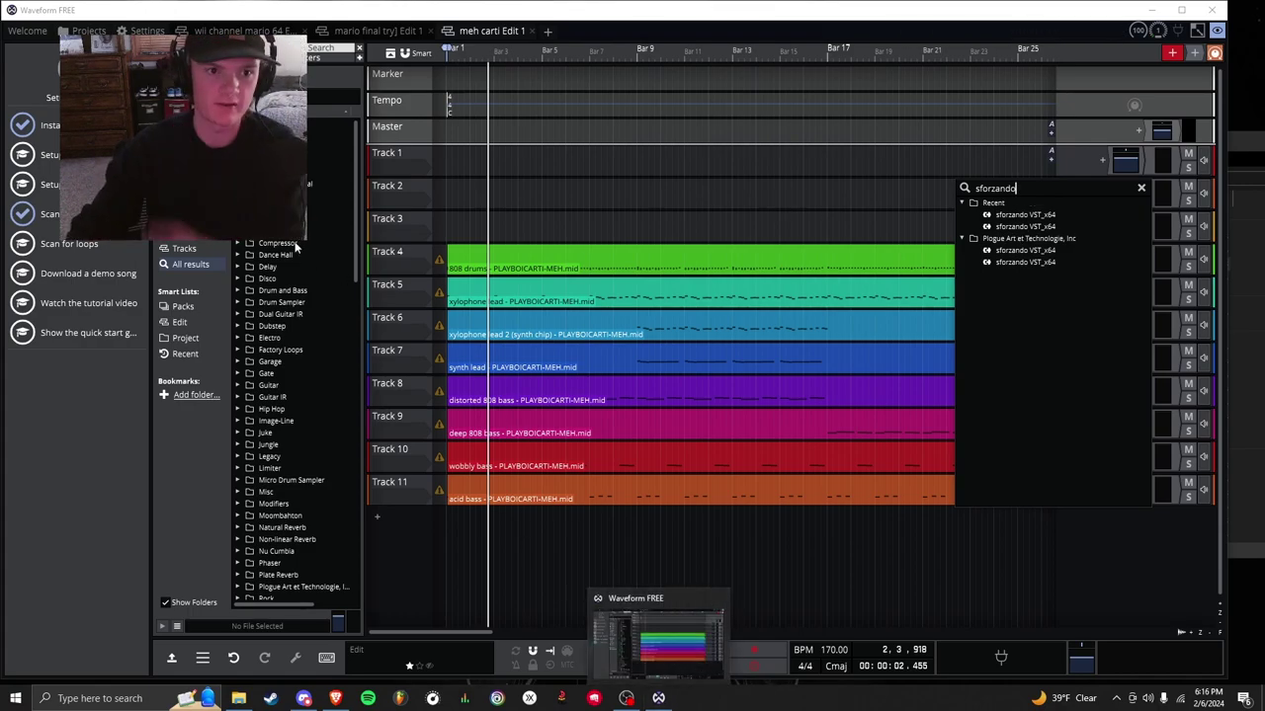
Open the VST plugin scan folders in Settings, cancel without changes, and return to meh carti Edit 1
click(147, 31)
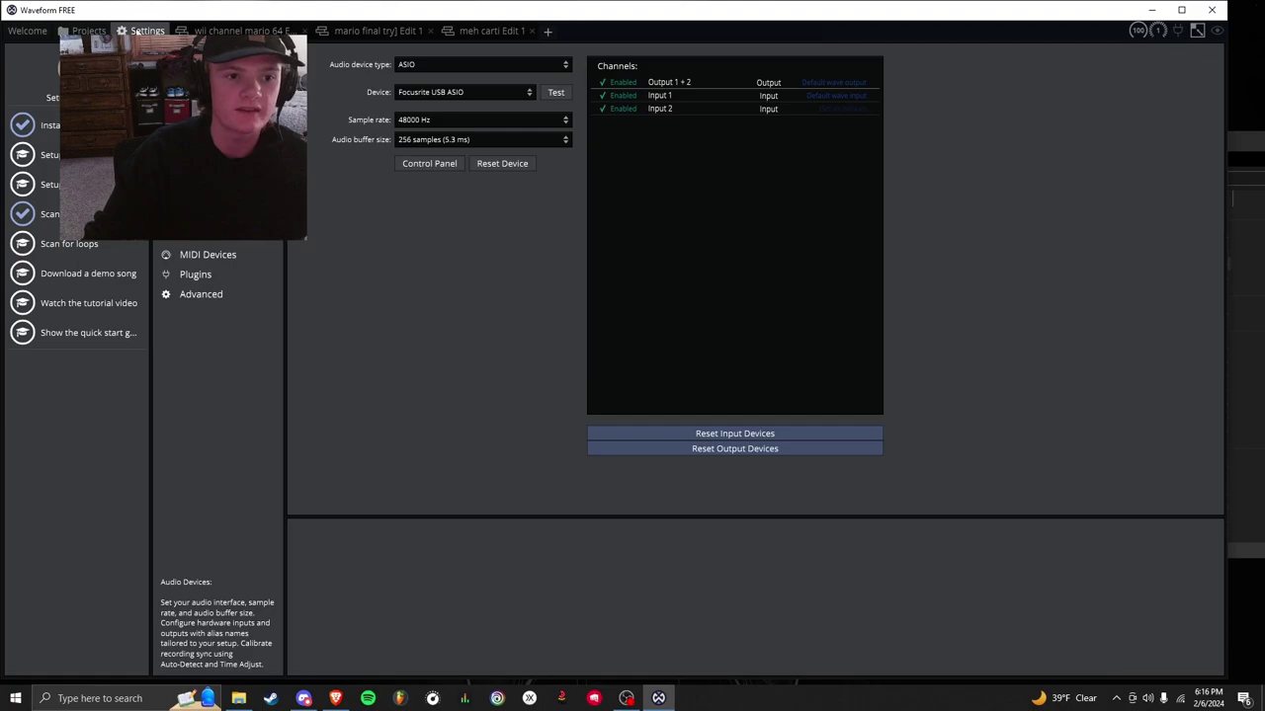
click(195, 275)
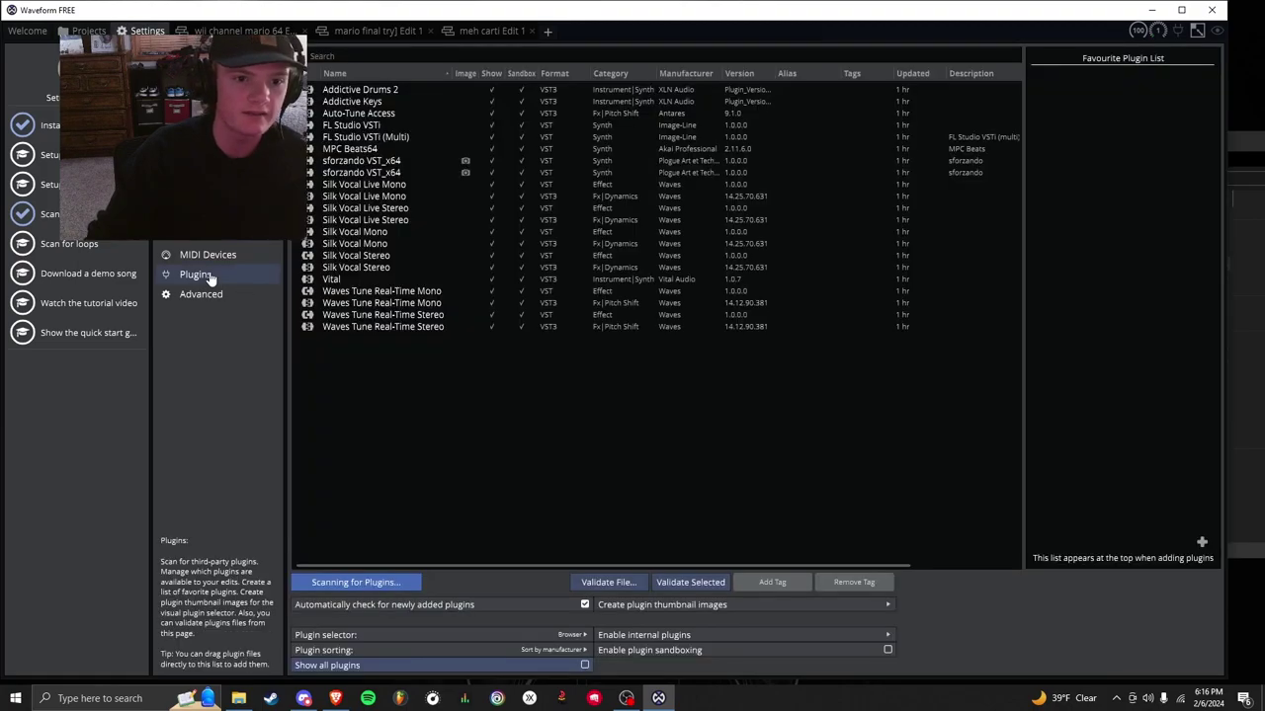
click(384, 583)
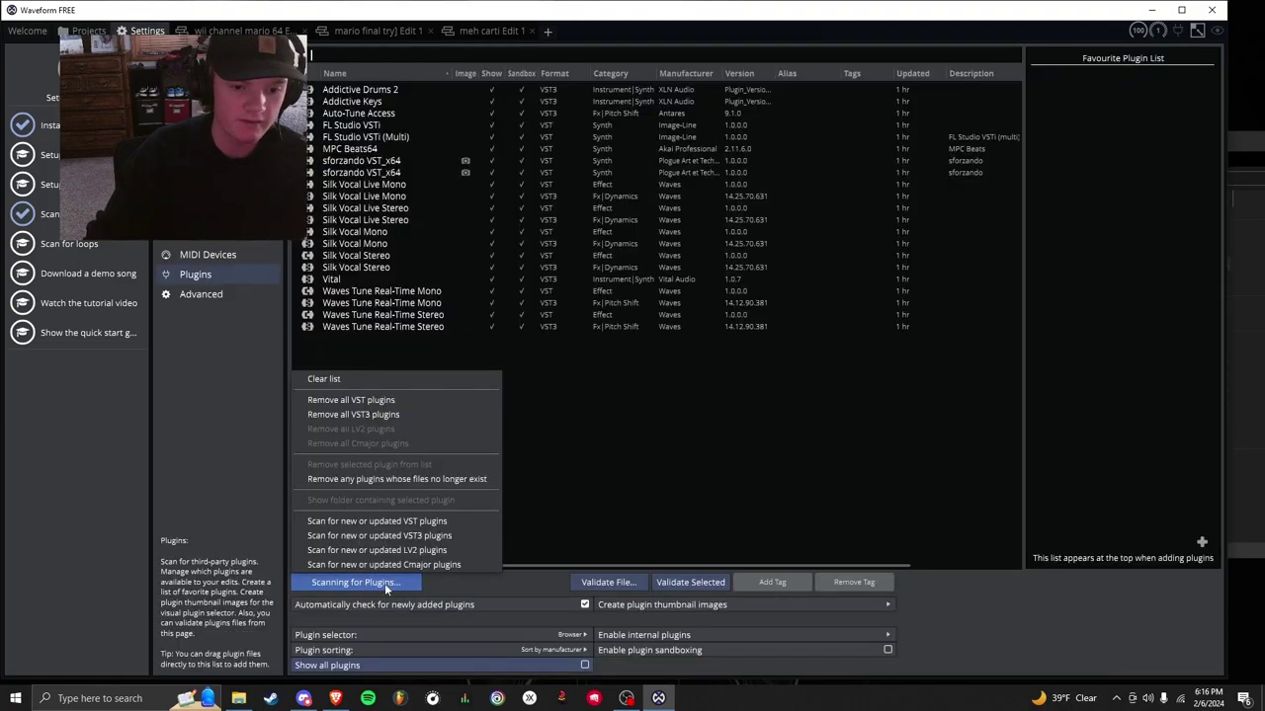
click(362, 522)
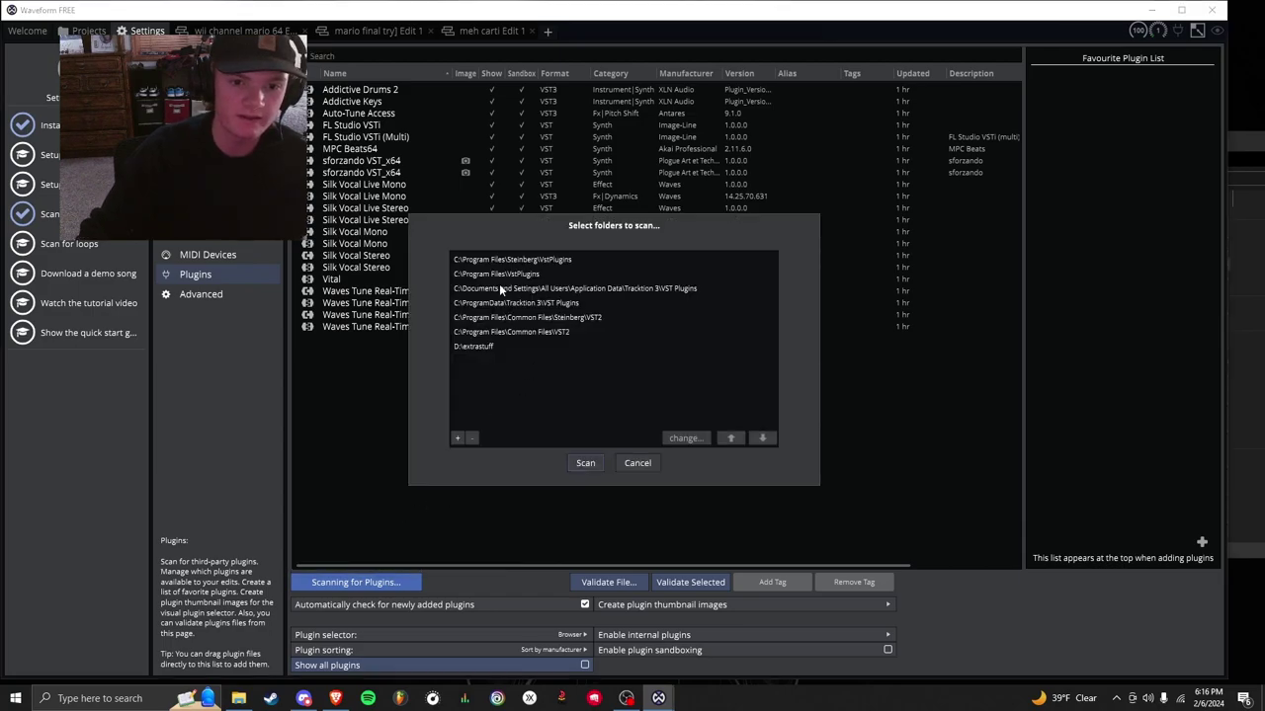
click(458, 438)
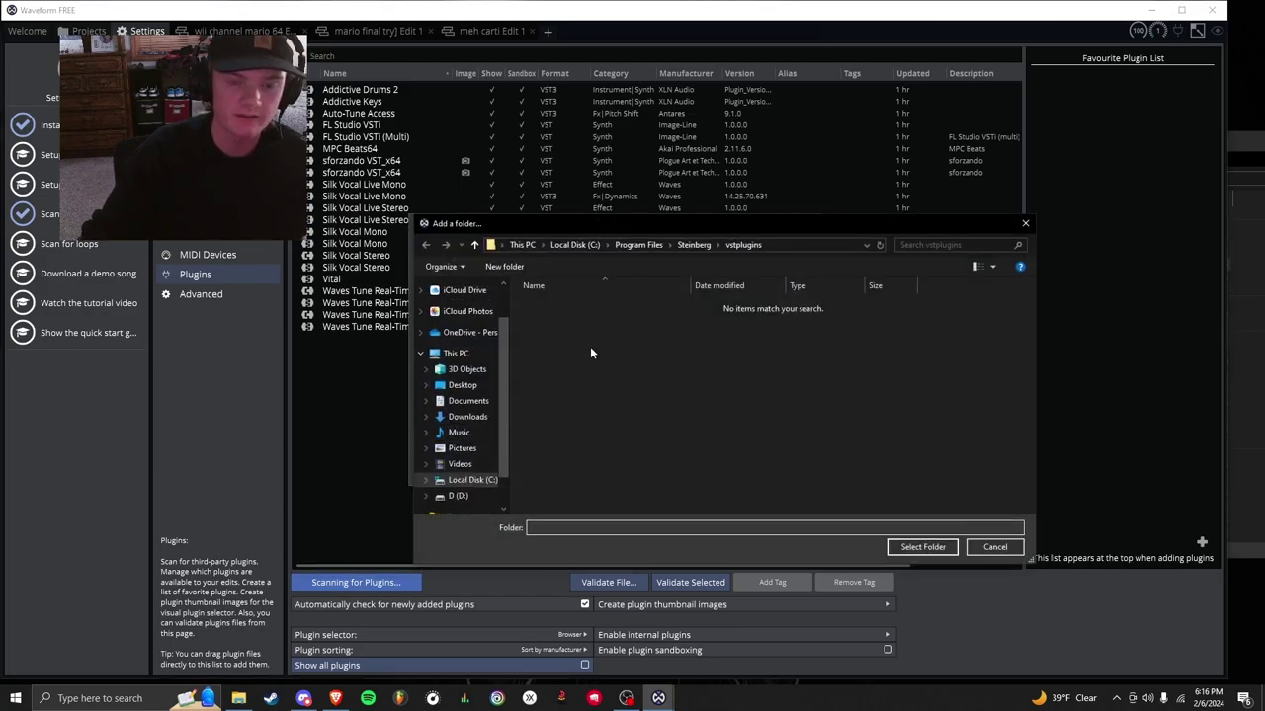
click(995, 547)
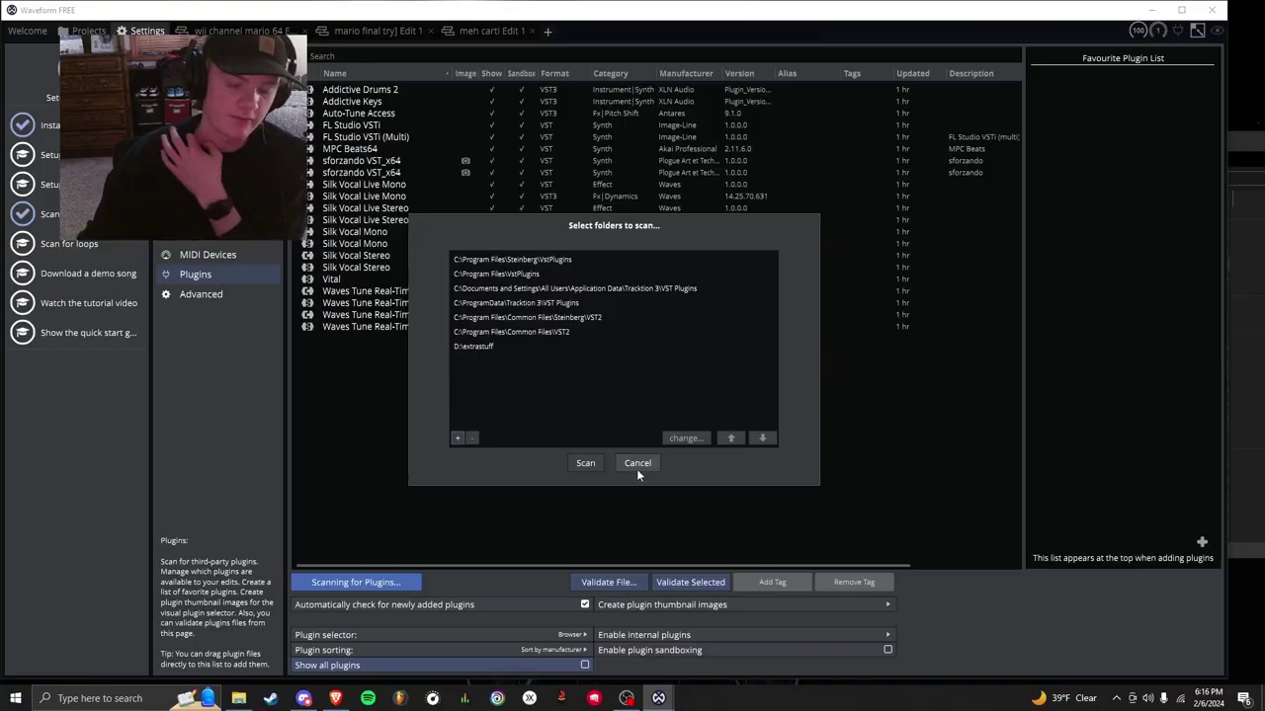
click(638, 466)
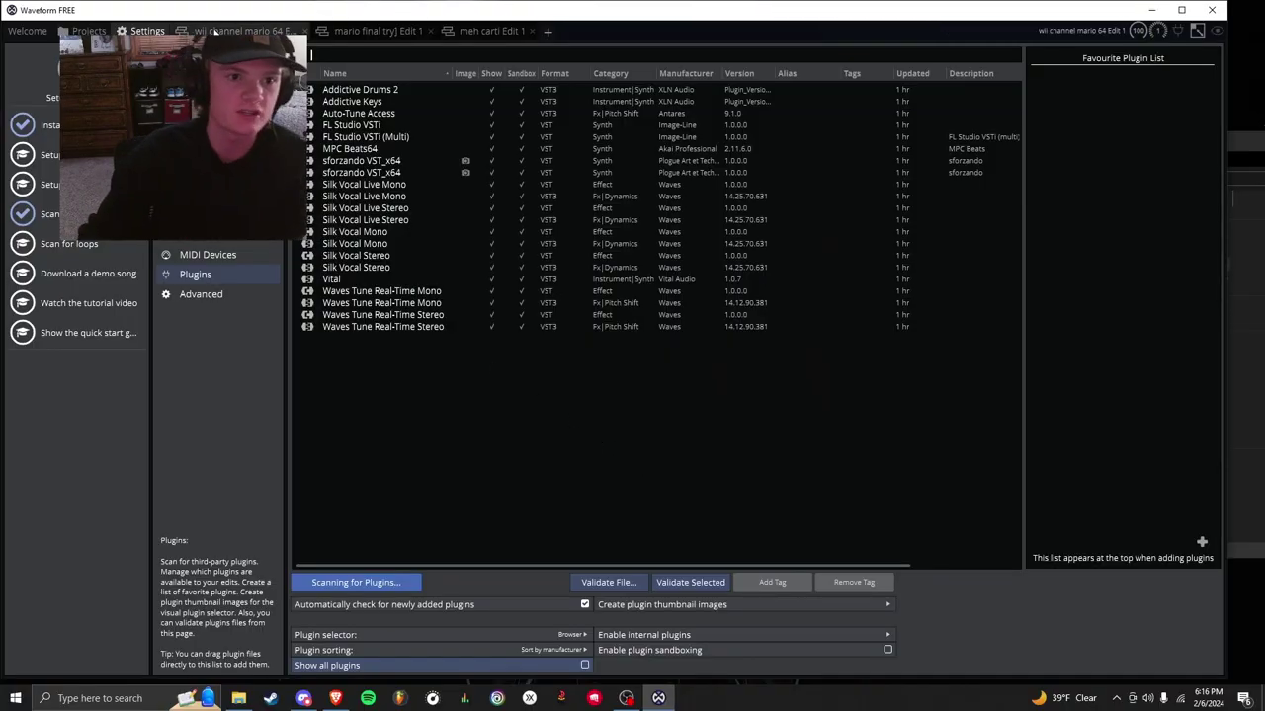
click(462, 32)
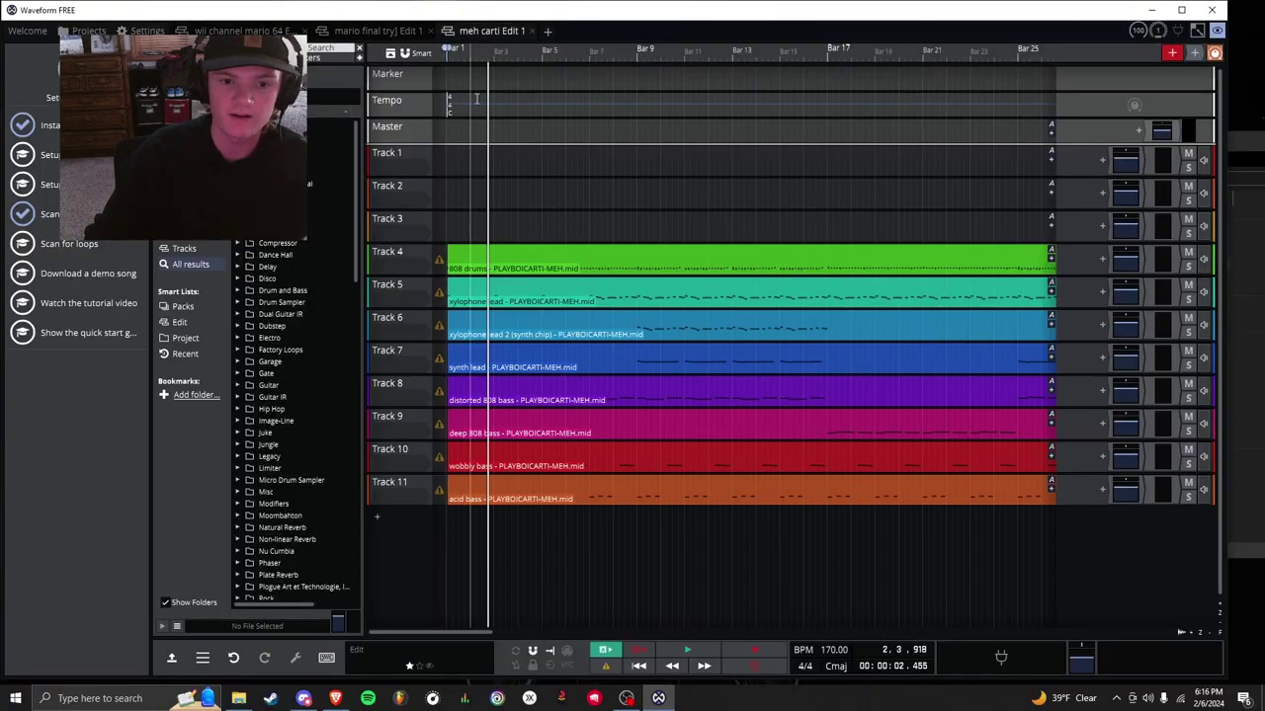
Insert the sforzando VST_x64 instrument on Track 4 via a 'sfor' plugin search
click(1102, 258)
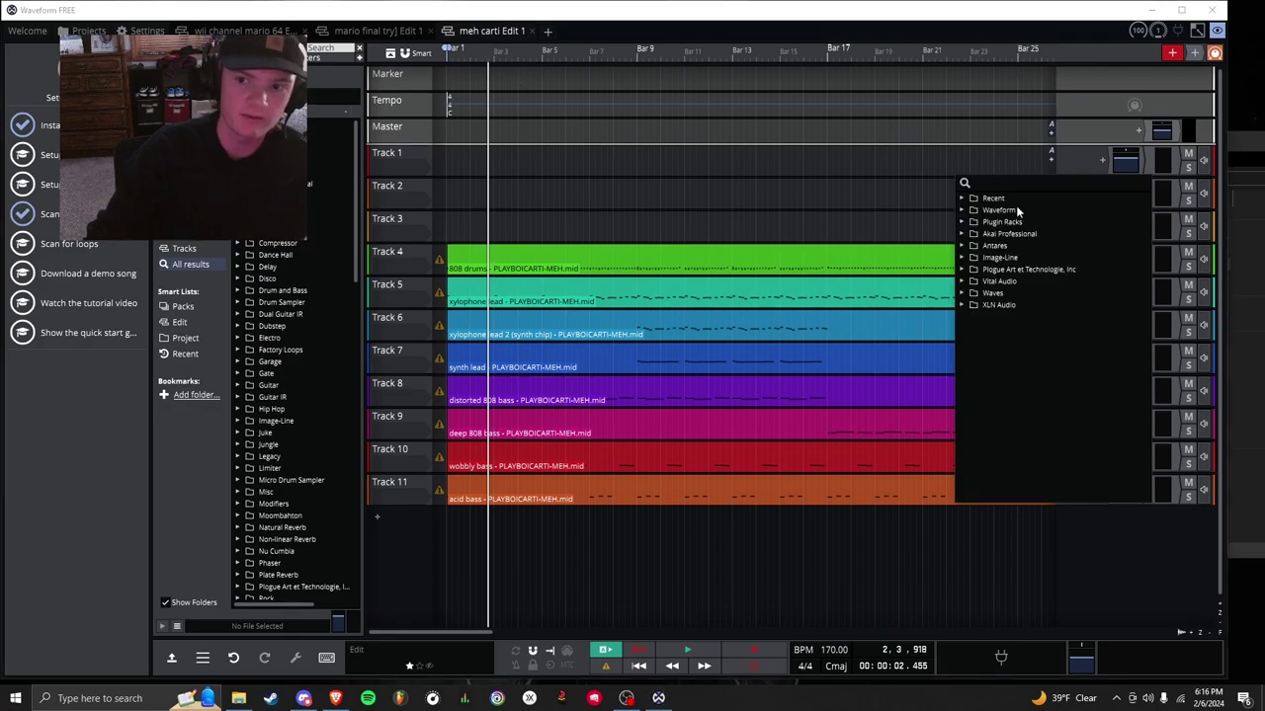
text(sfor)
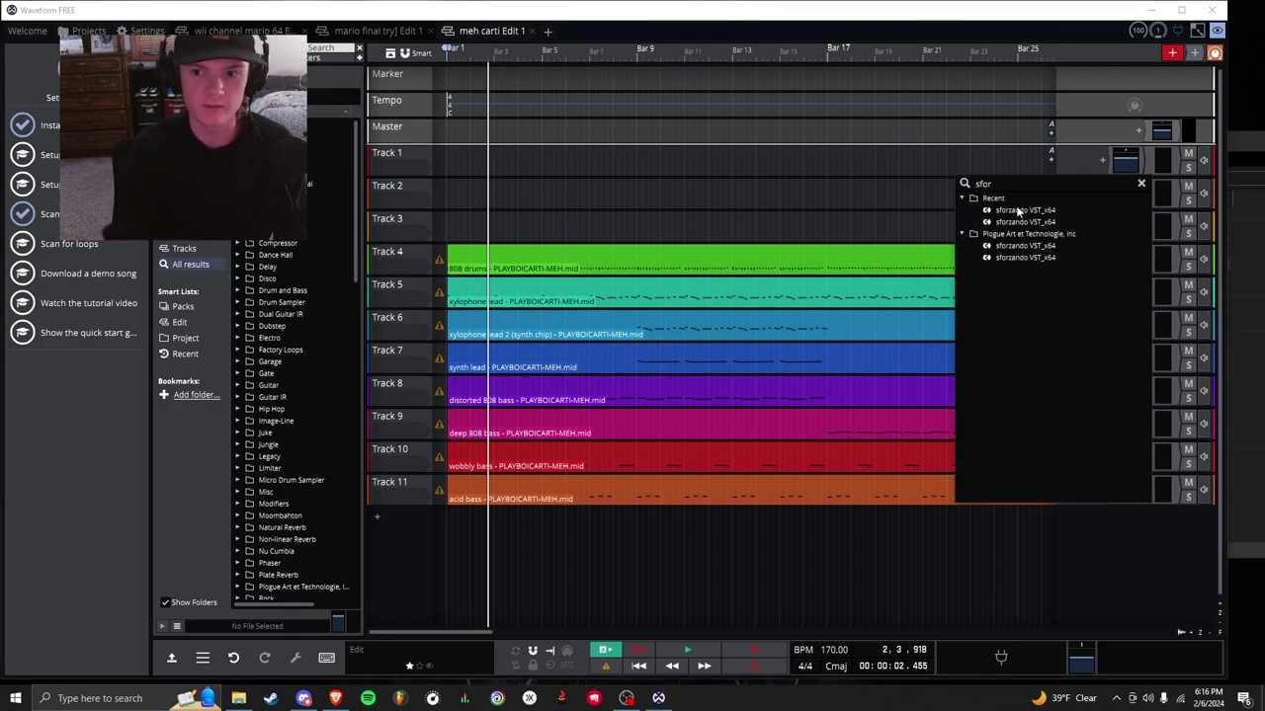
click(1018, 210)
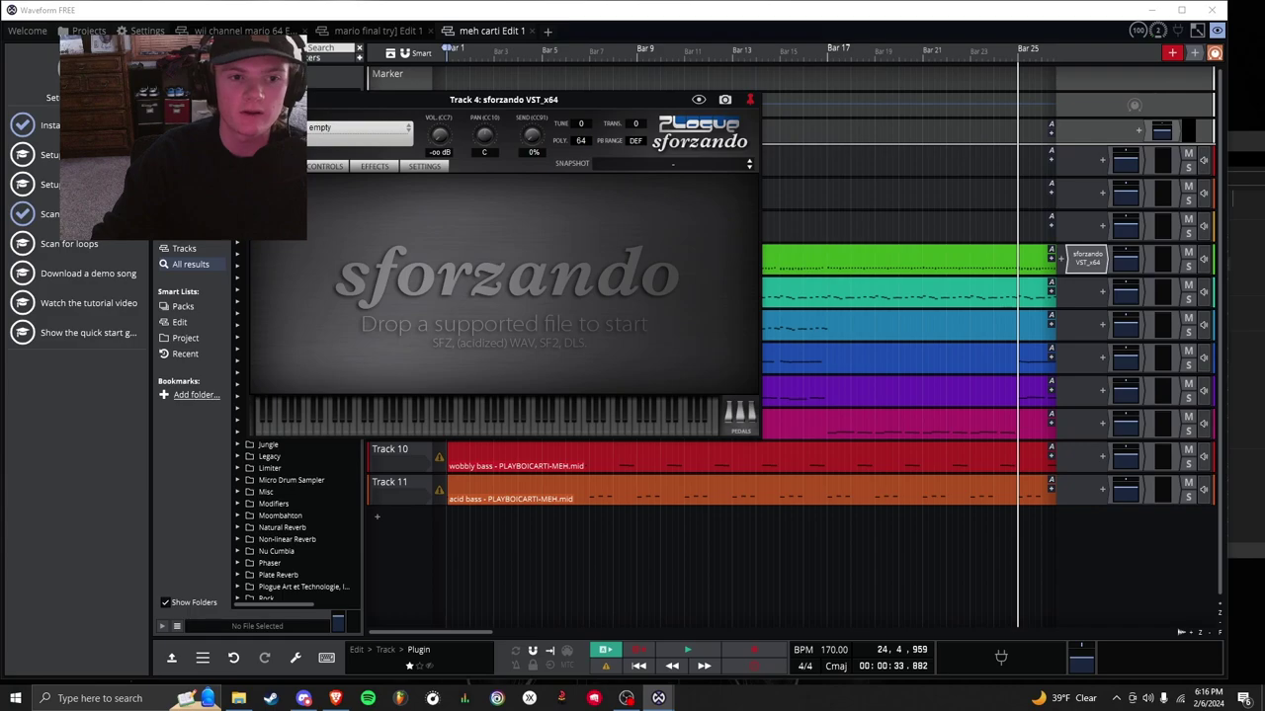
Browse sforzando's presets through Converted > sf2 > Super_Mario_64_SF_v1_4_sf2 > 000 toward 000_Grand_Piano
click(336, 133)
mouse_move(390, 186)
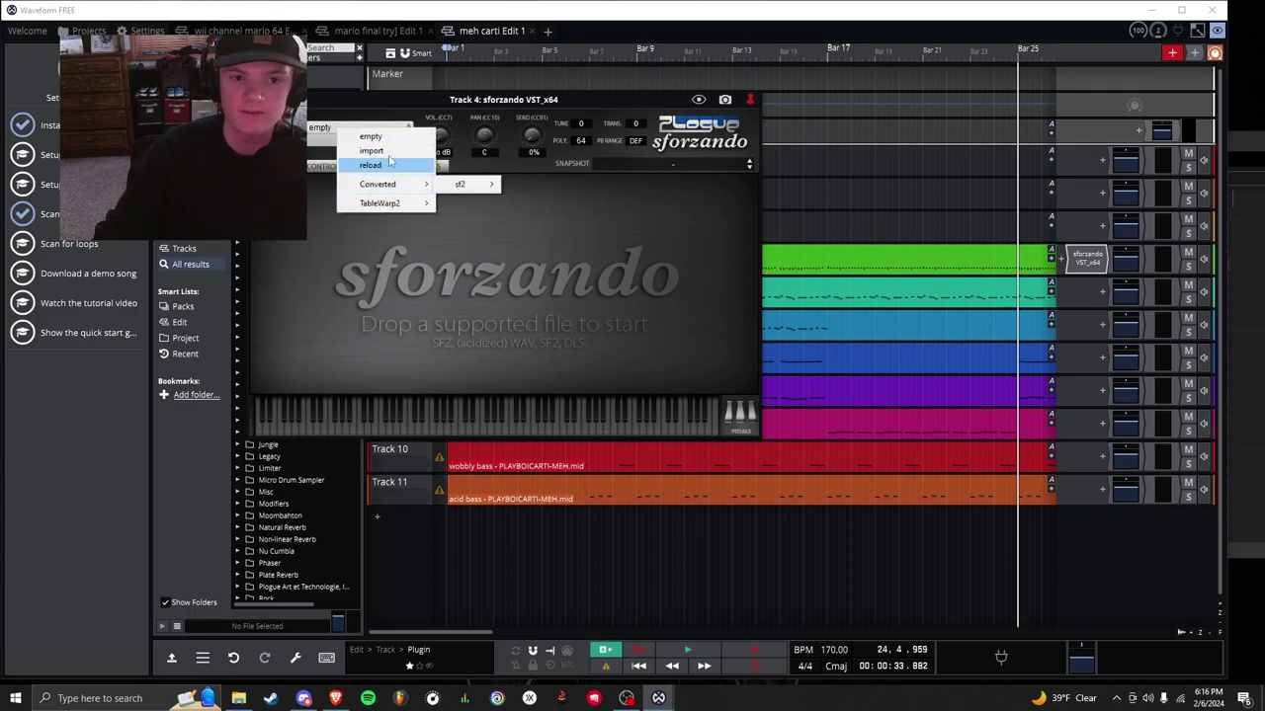
click(382, 151)
key(Escape)
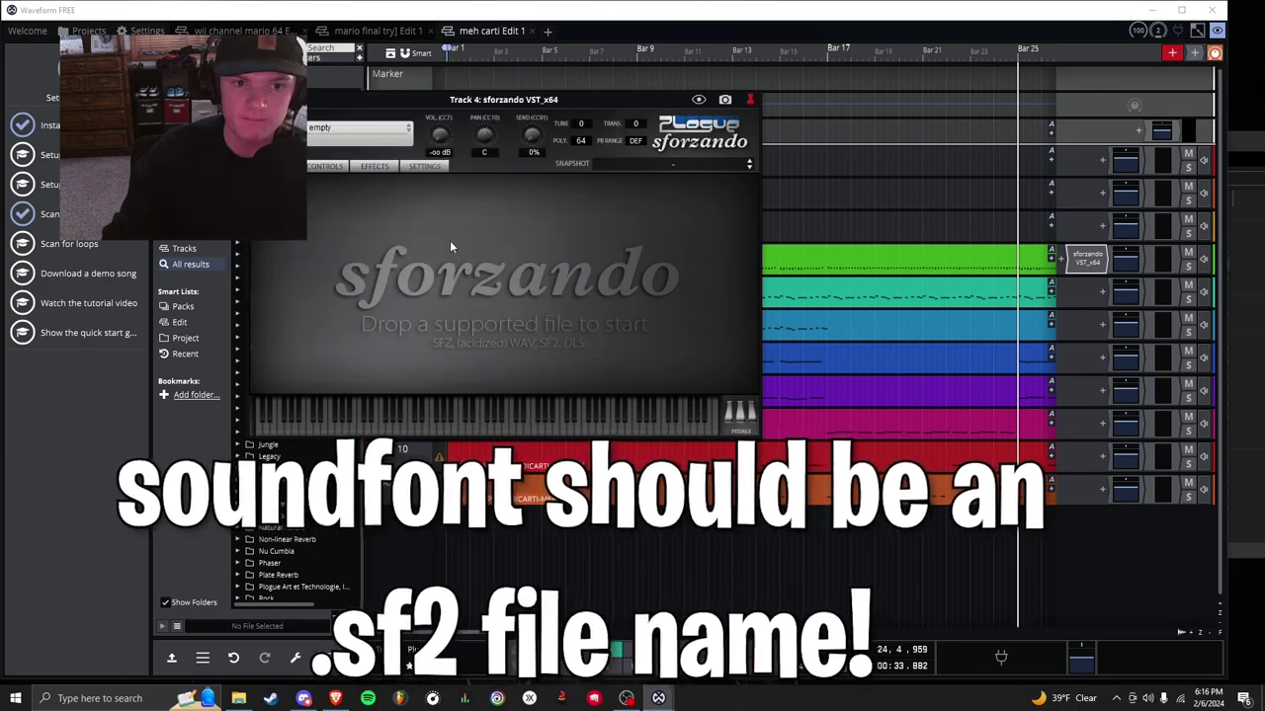
click(326, 128)
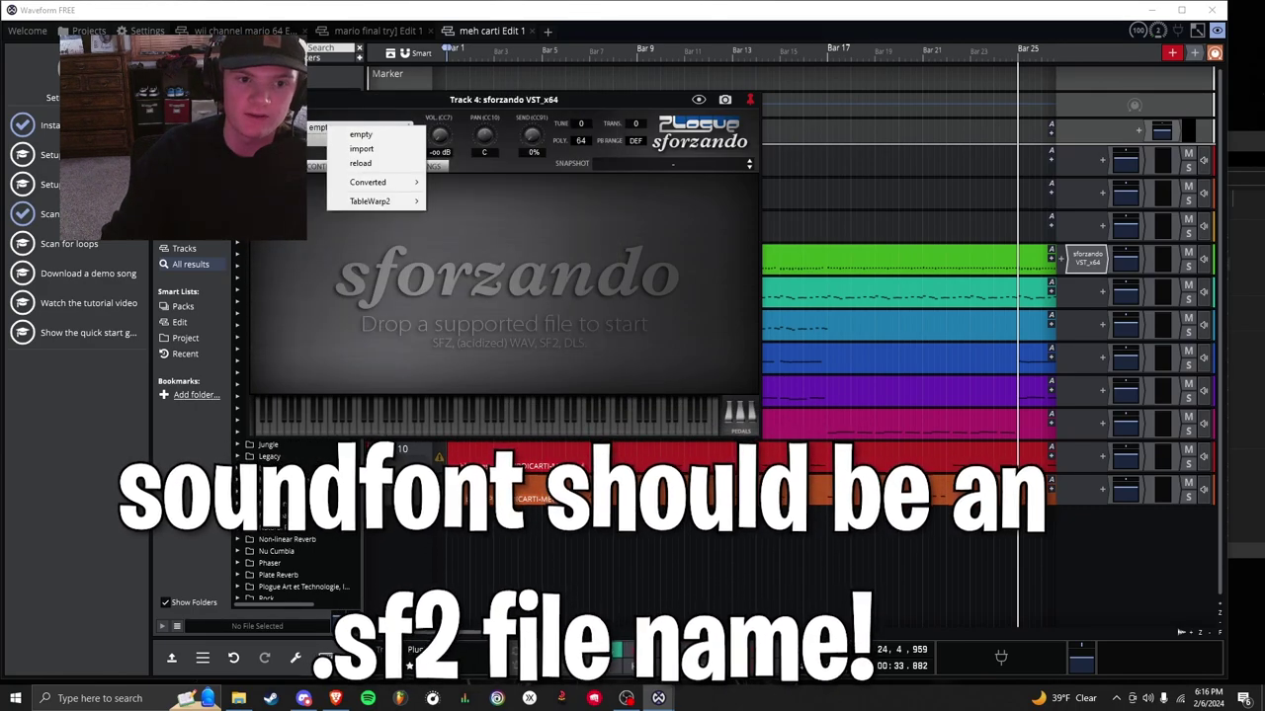
mouse_move(395, 183)
mouse_move(455, 186)
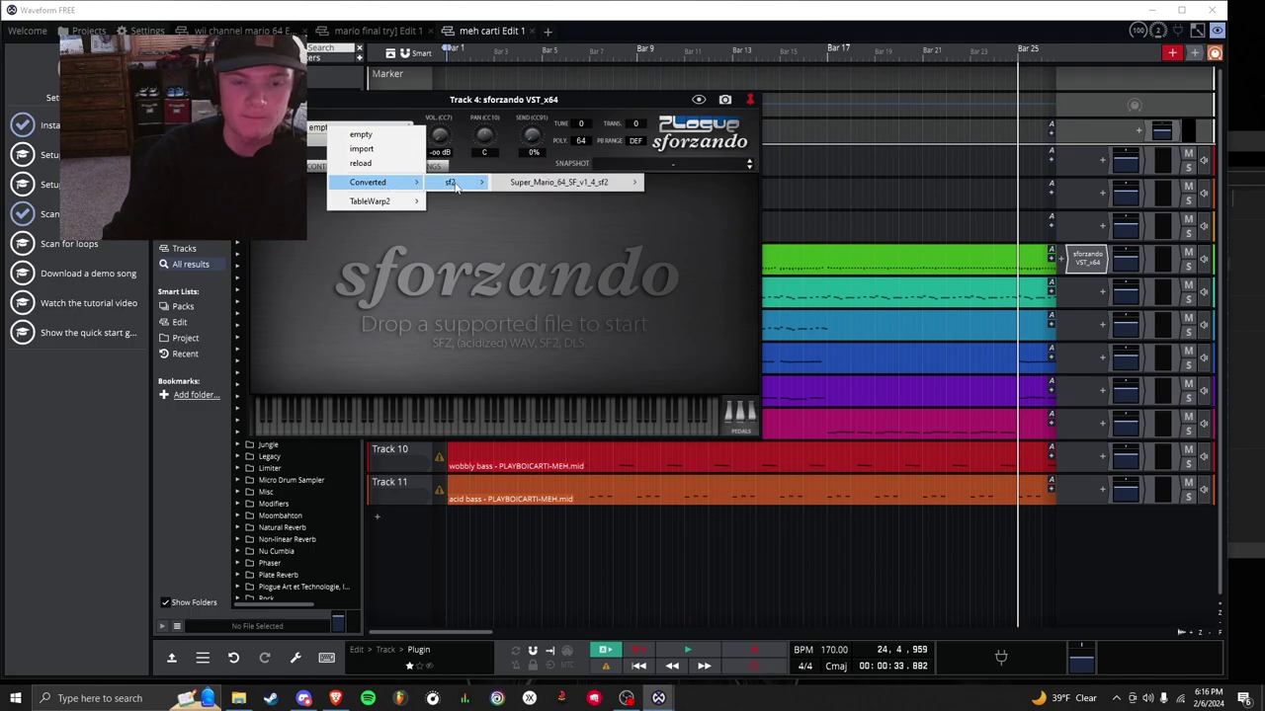
mouse_move(530, 187)
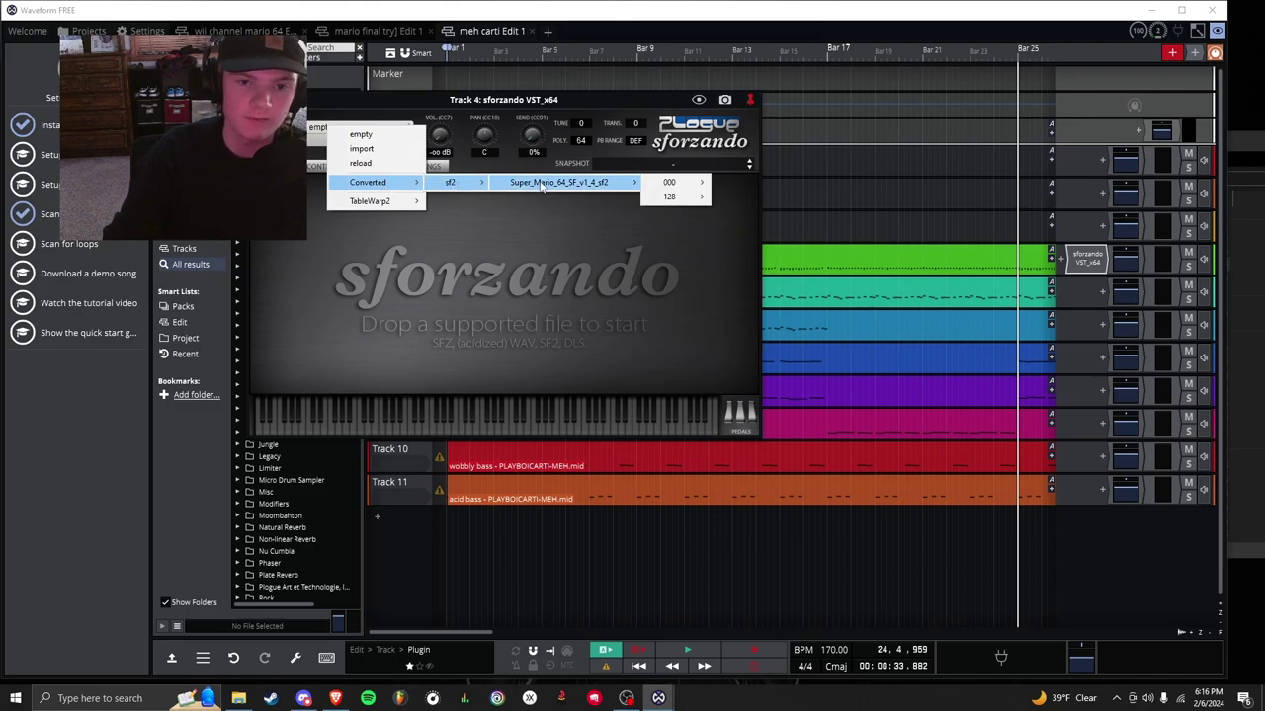
mouse_move(682, 185)
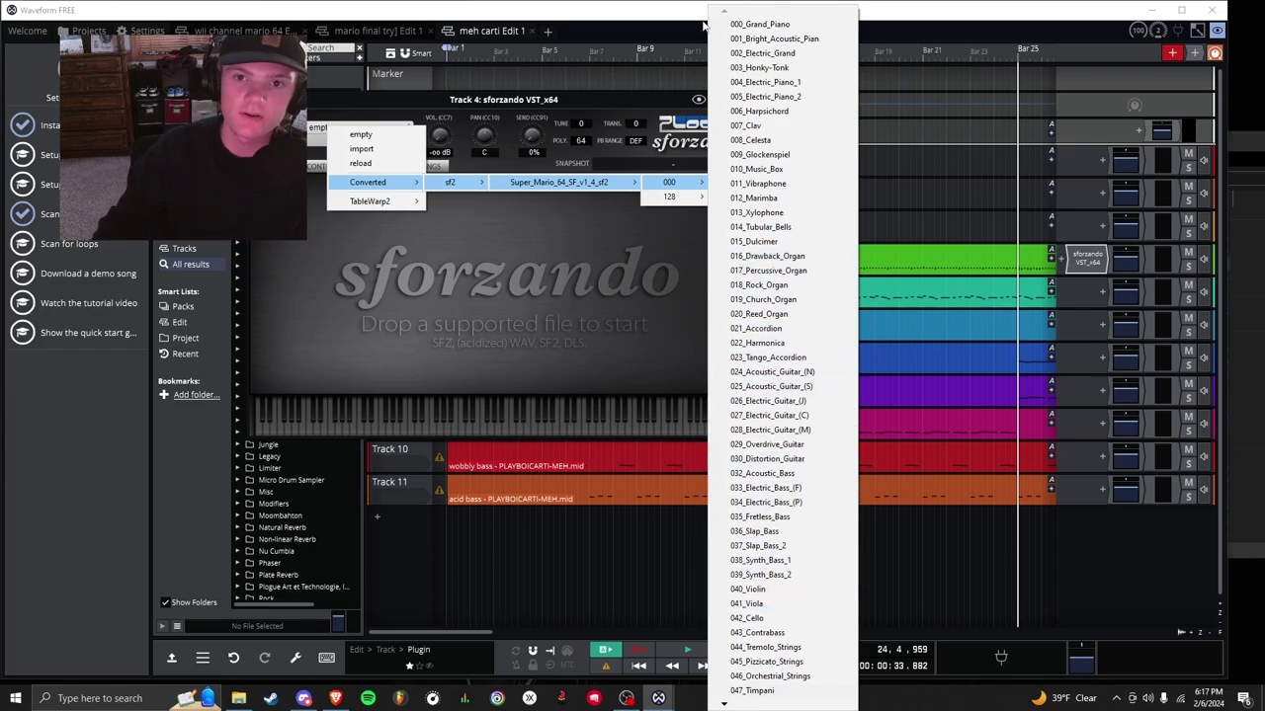
Load the 000_Grand_Piano preset, close sforzando, and play the song from bar 1
click(771, 26)
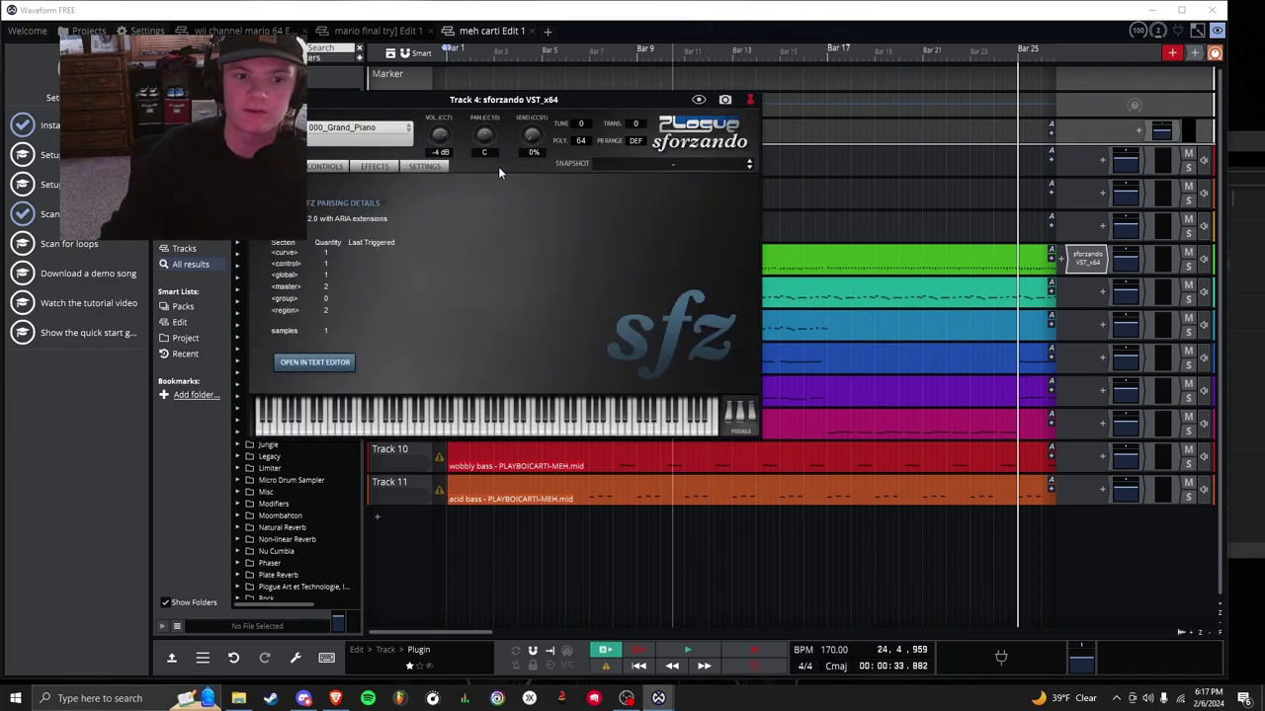
click(750, 98)
click(454, 55)
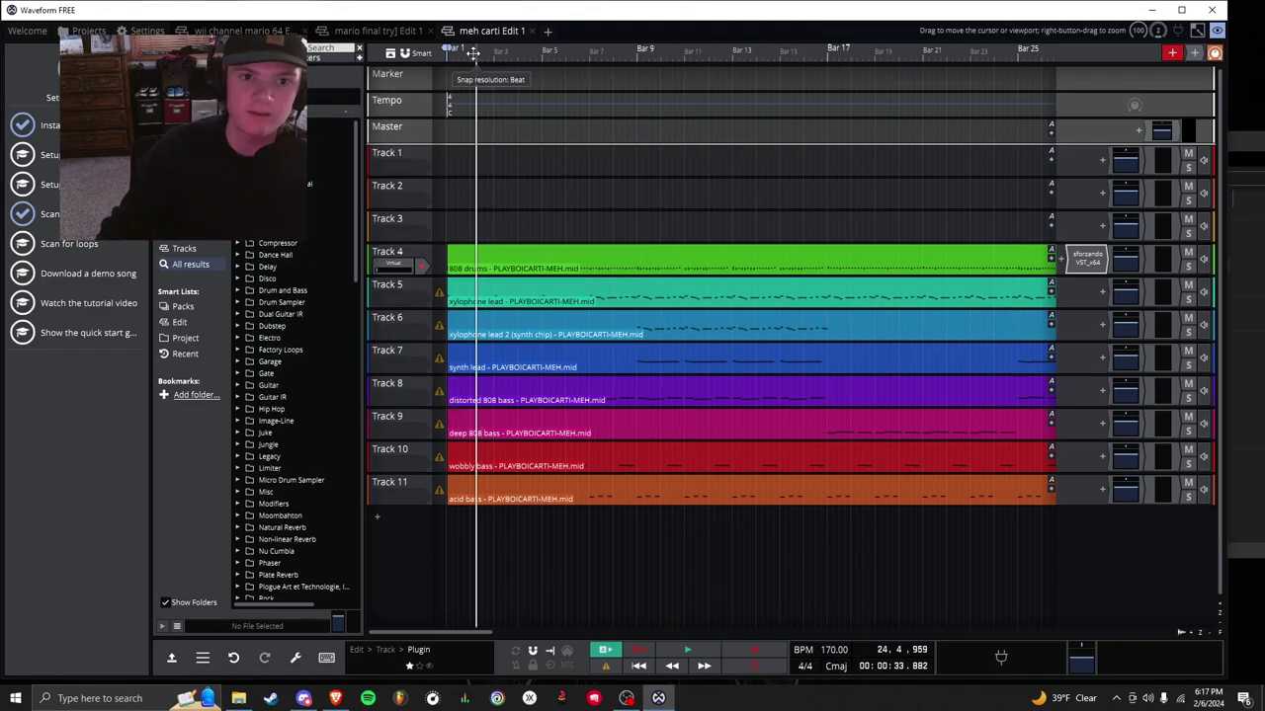
key(space)
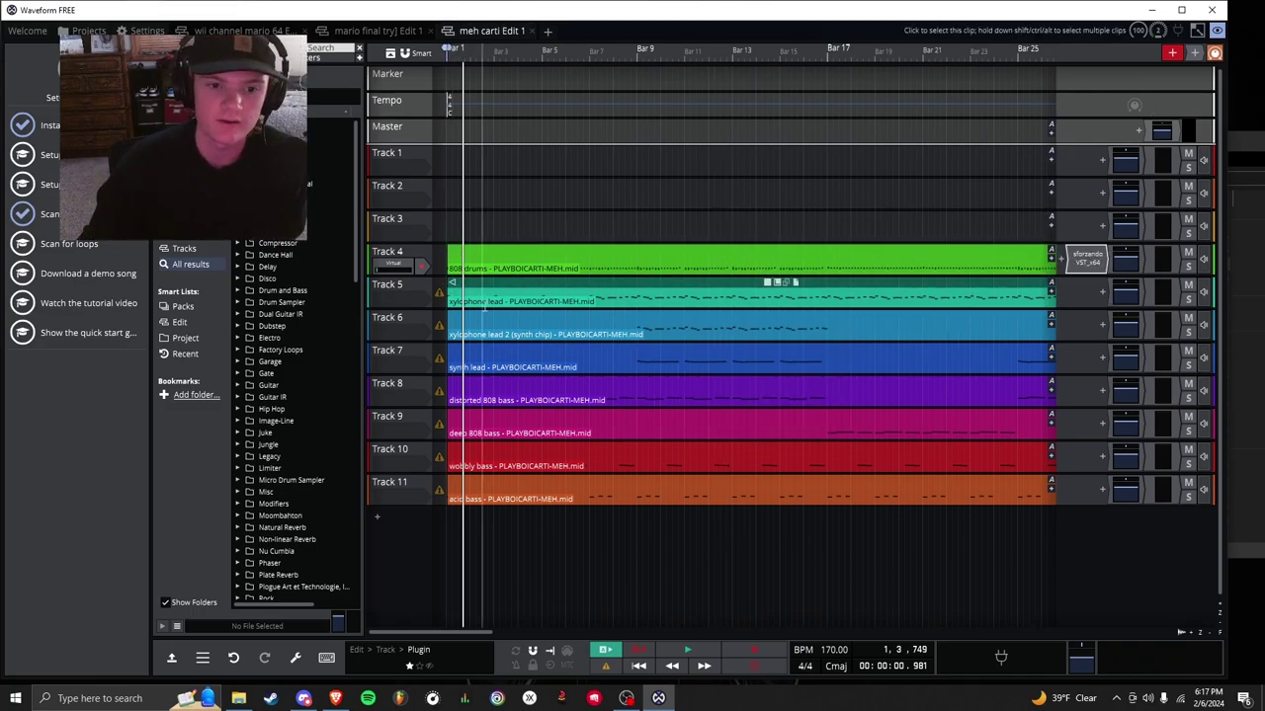
Insert sforzando VST_x64 on Track 5 and load the Super Mario 64 soundfont's 004_Electric_Piano_1 preset
click(486, 303)
click(1102, 291)
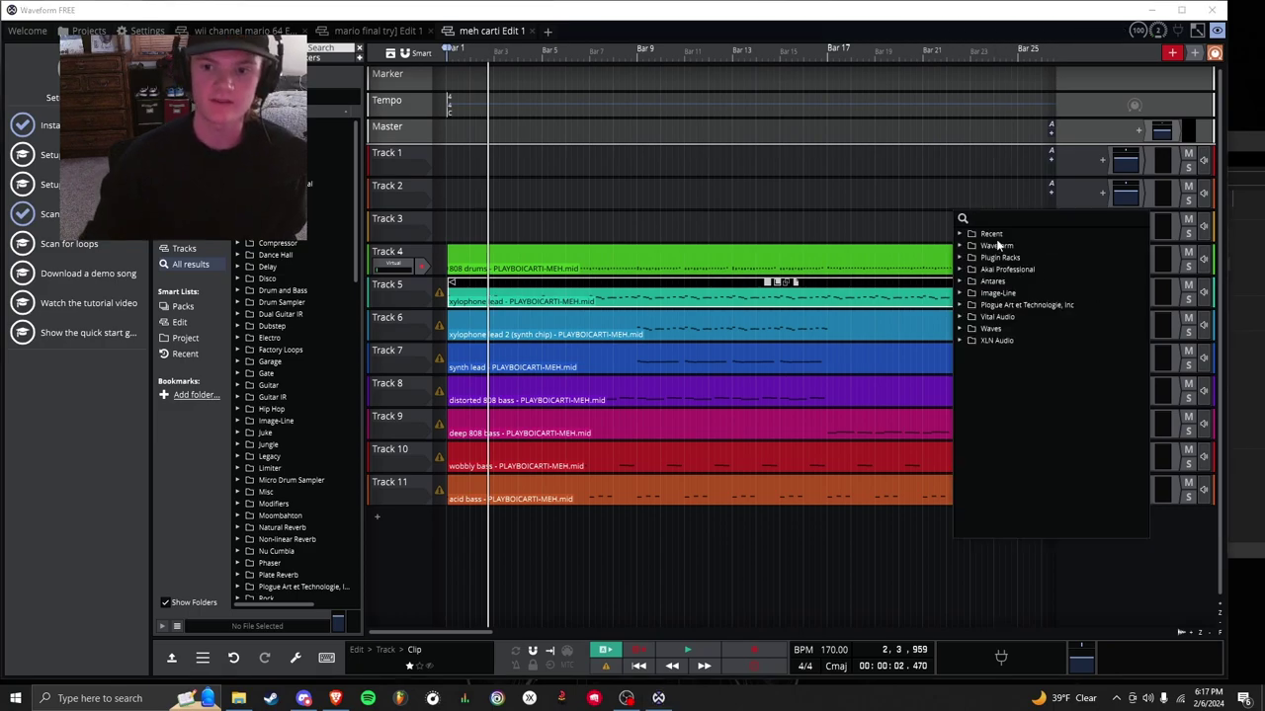
text(sforzan)
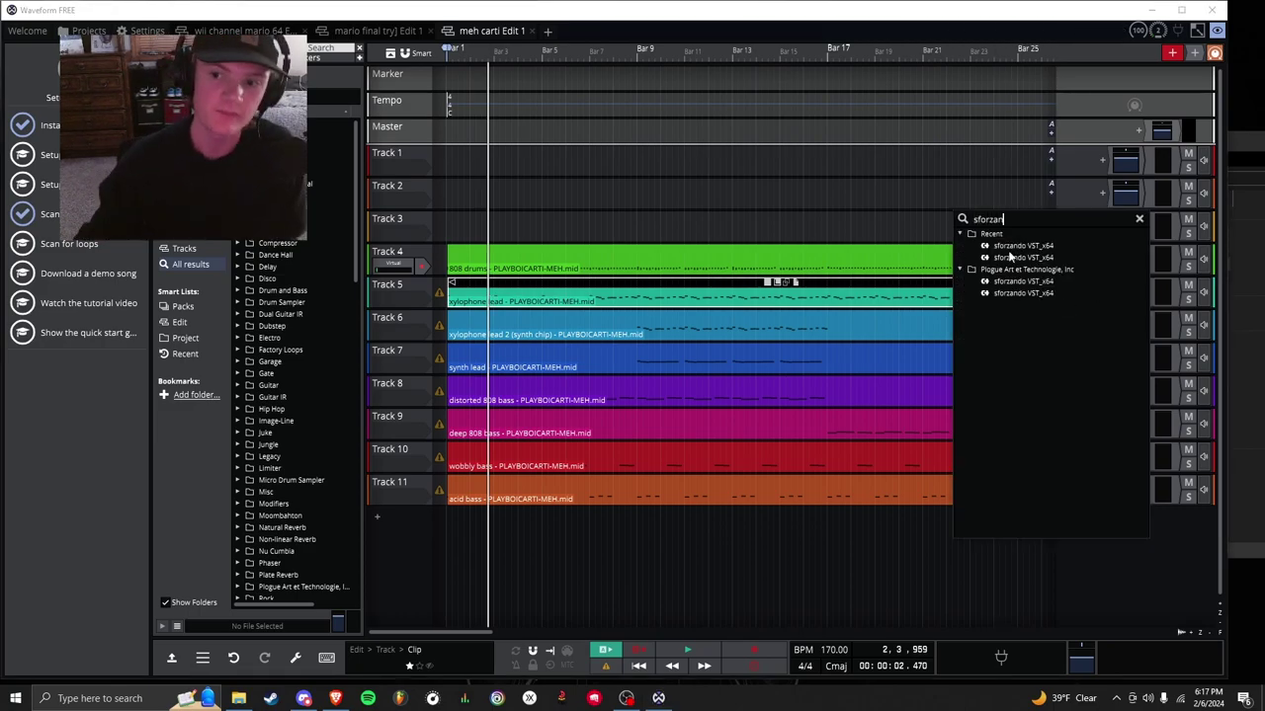
double_click(1010, 255)
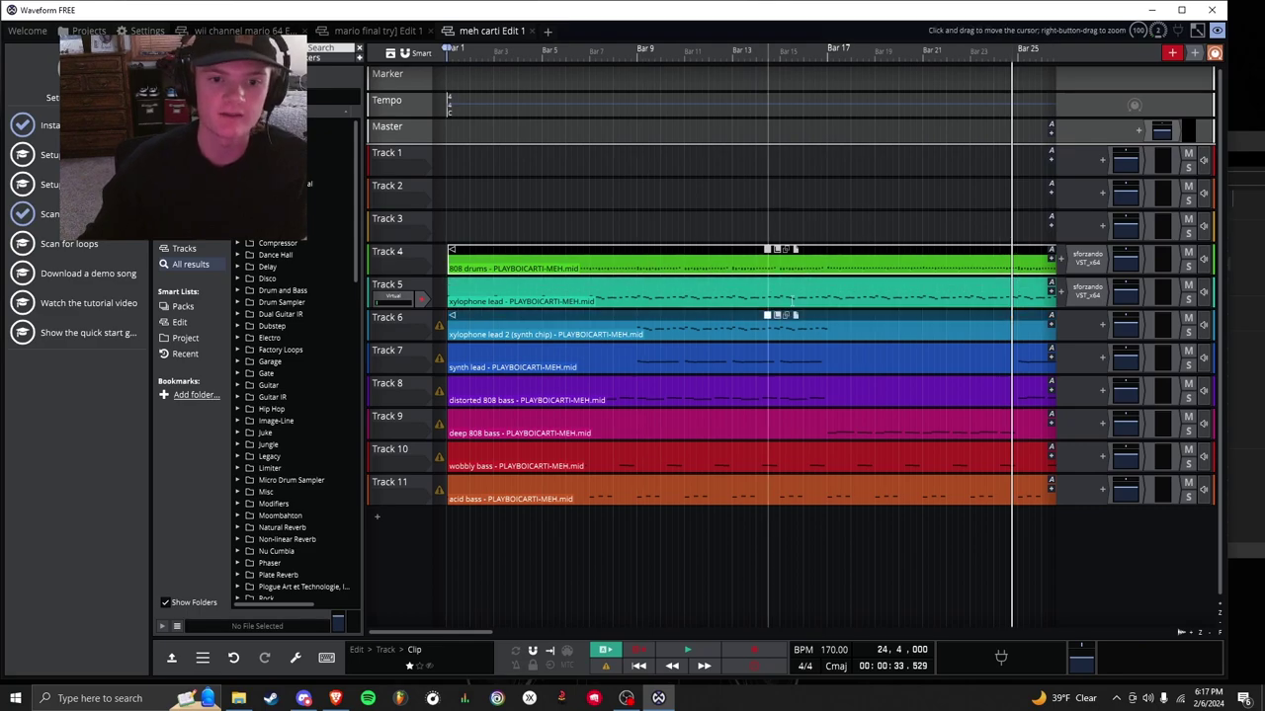
double_click(1087, 291)
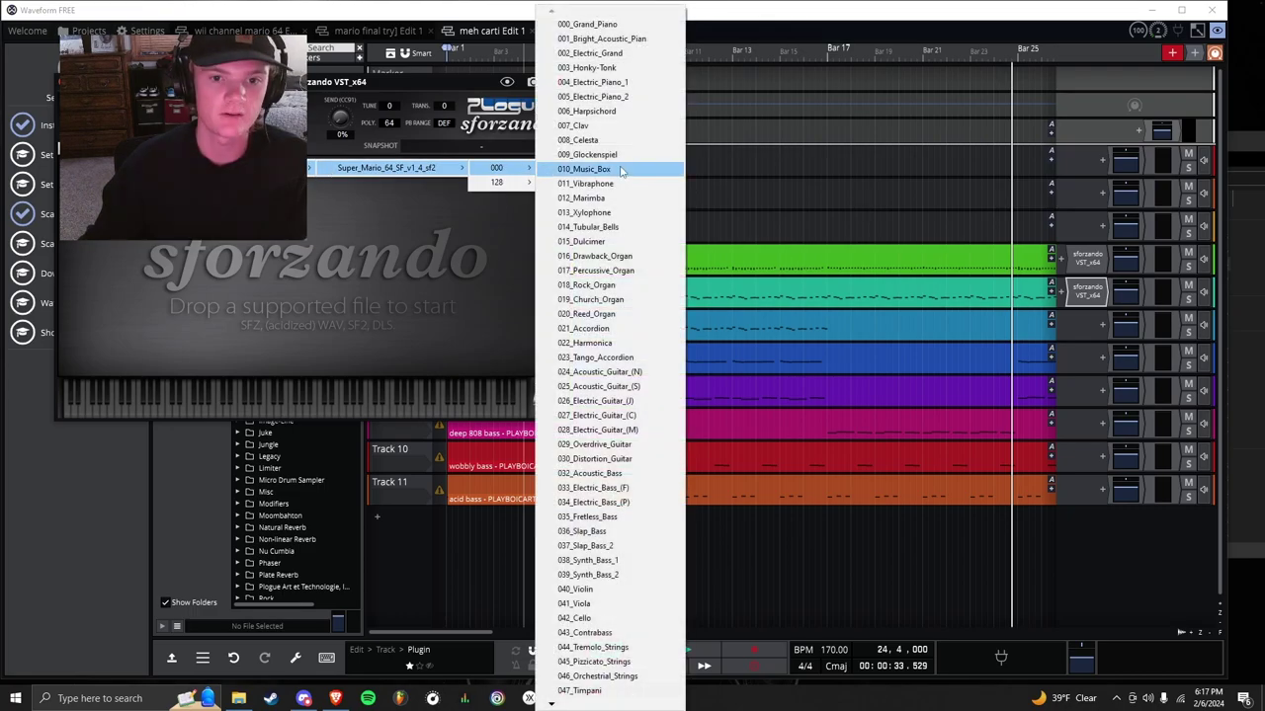
click(597, 82)
click(595, 54)
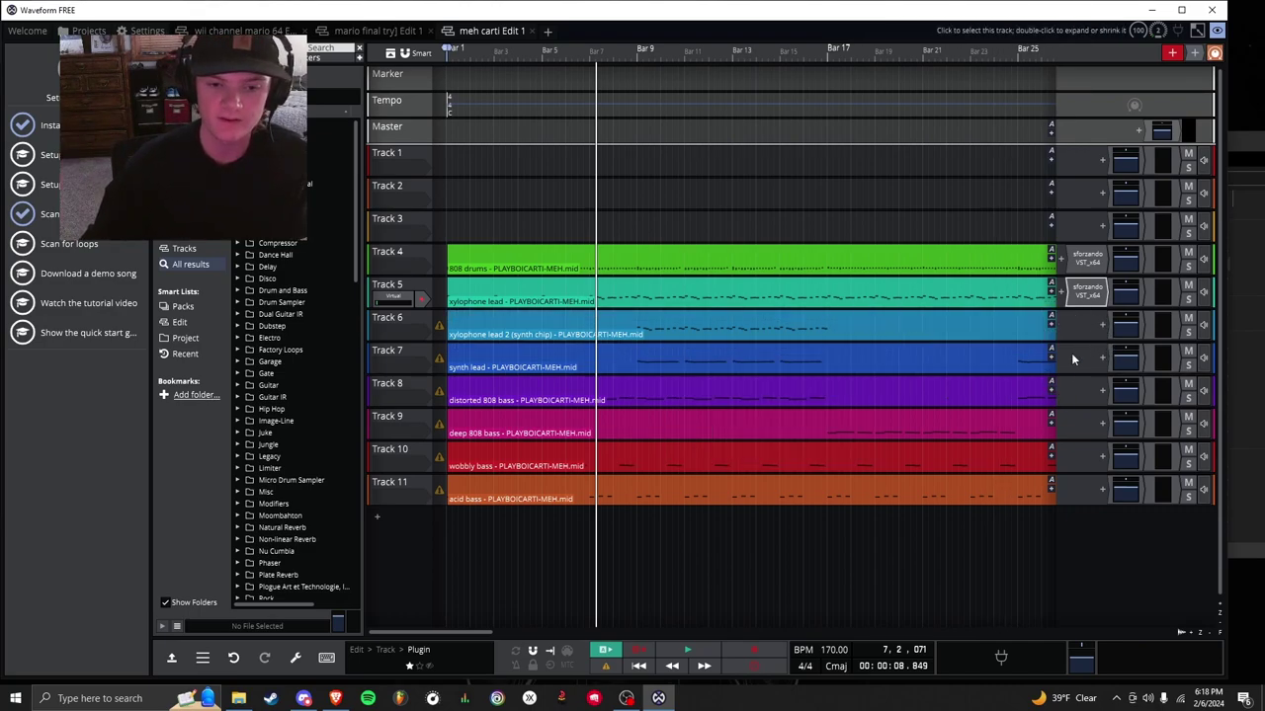
Add a sforzando VST_x64 instrument to Track 7, then bring up the main menu's File export options
click(1106, 361)
key(ctrl+v)
click(1018, 49)
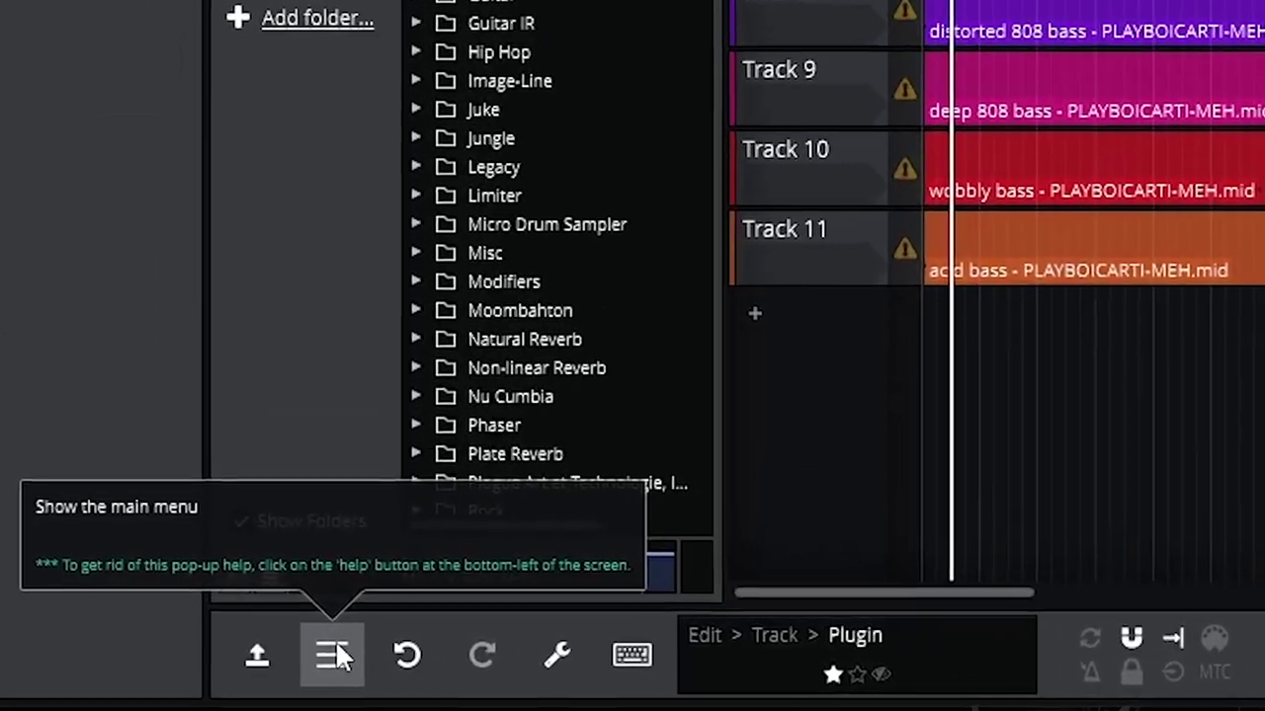
click(336, 647)
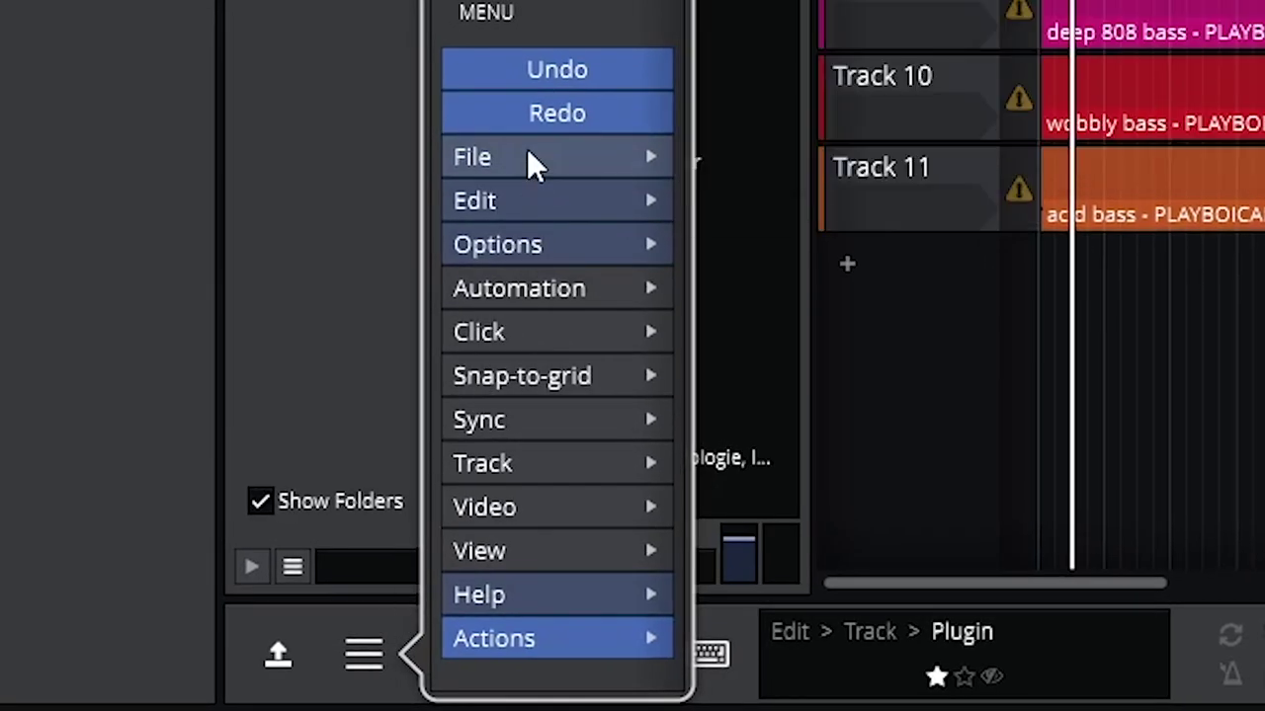
mouse_move(499, 233)
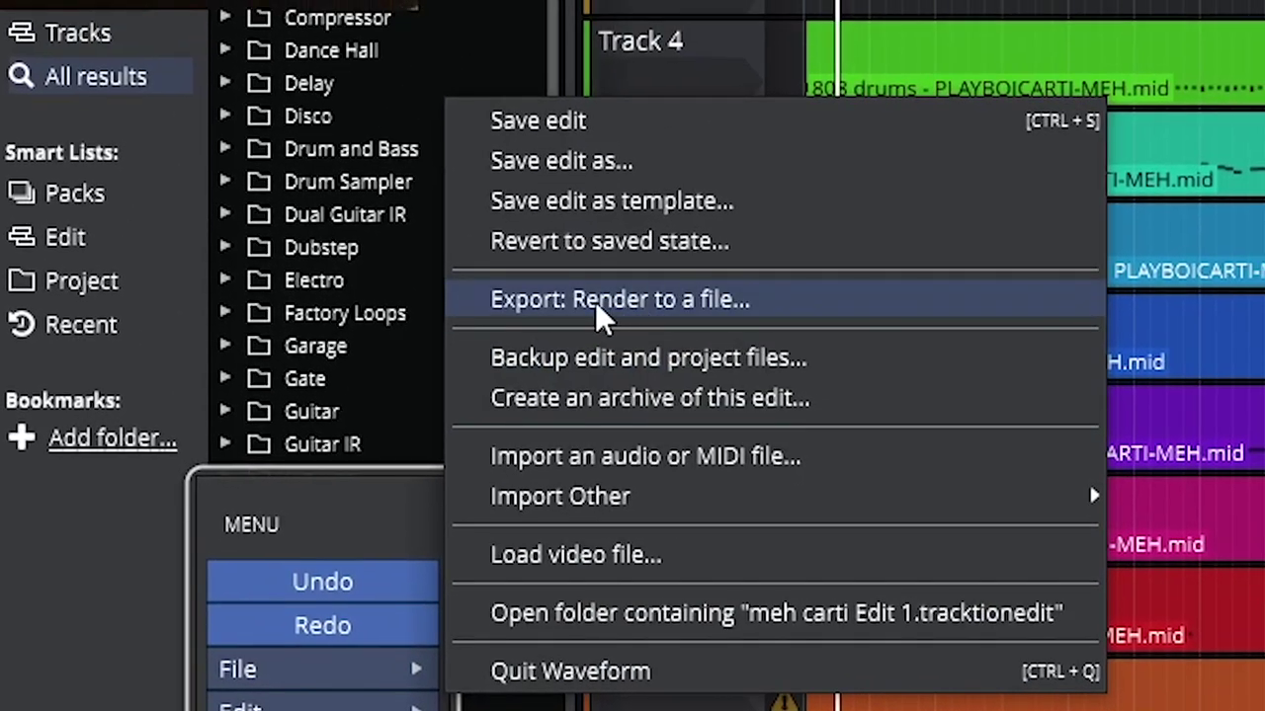
Open the Export: Render to a file settings for a 48000 Hz stereo WAV, 'meh carti Edit 1 Export 1.wav'
click(595, 302)
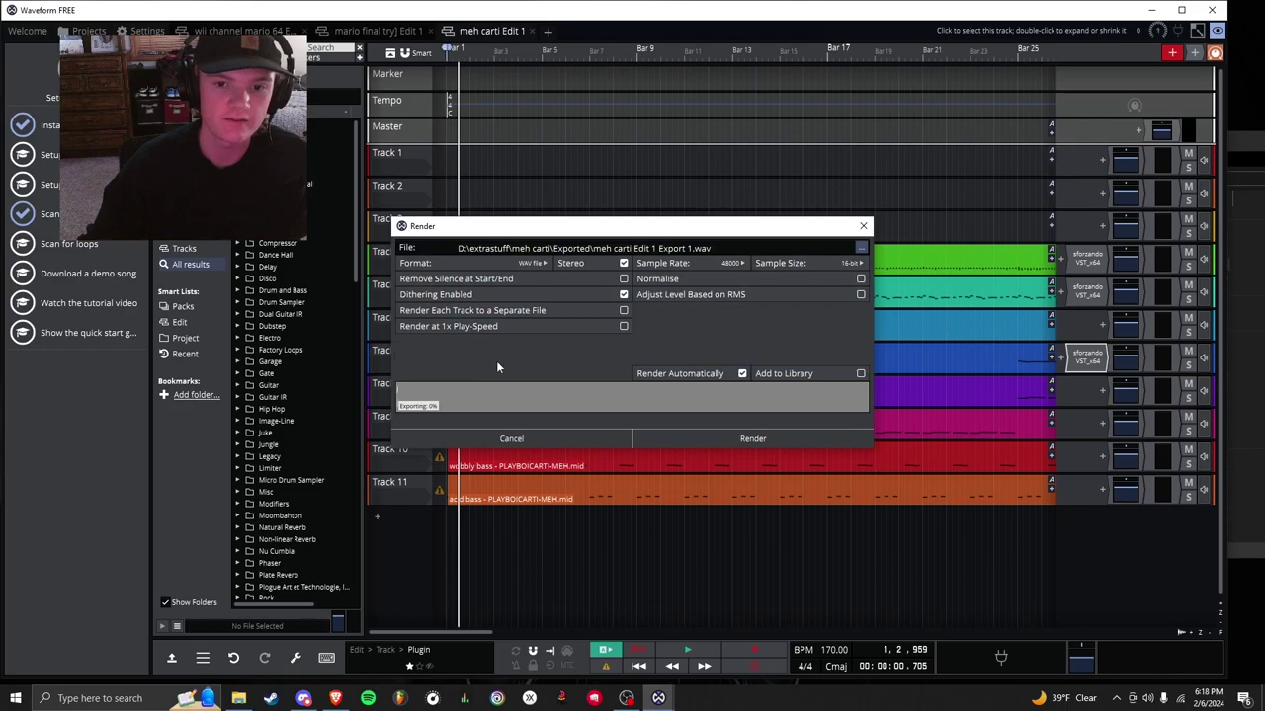